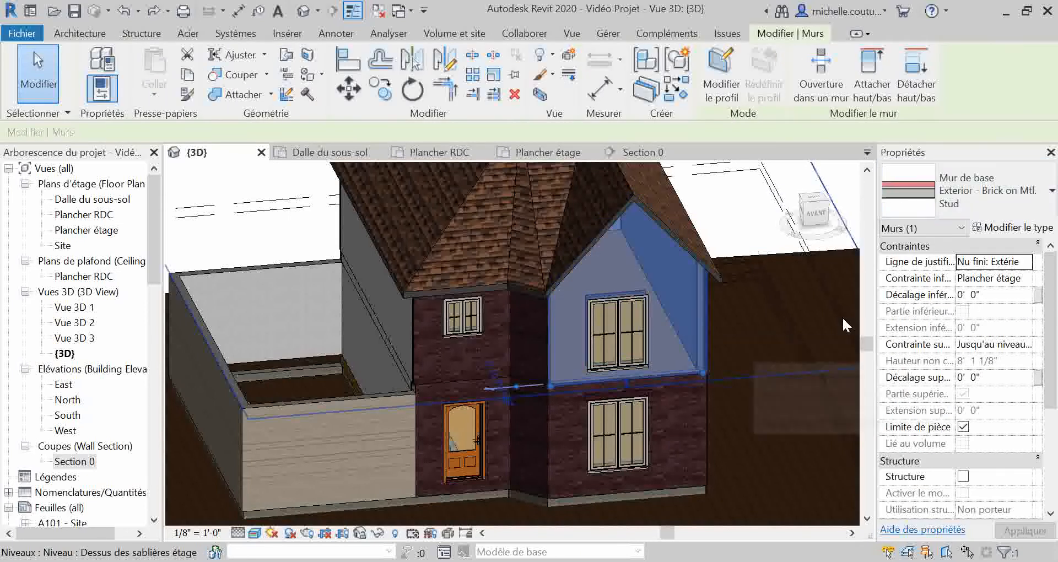
Deselect the wall and review the parts visibility options of the 3D view
{"action": "left_click", "coordinate": [786, 245]}
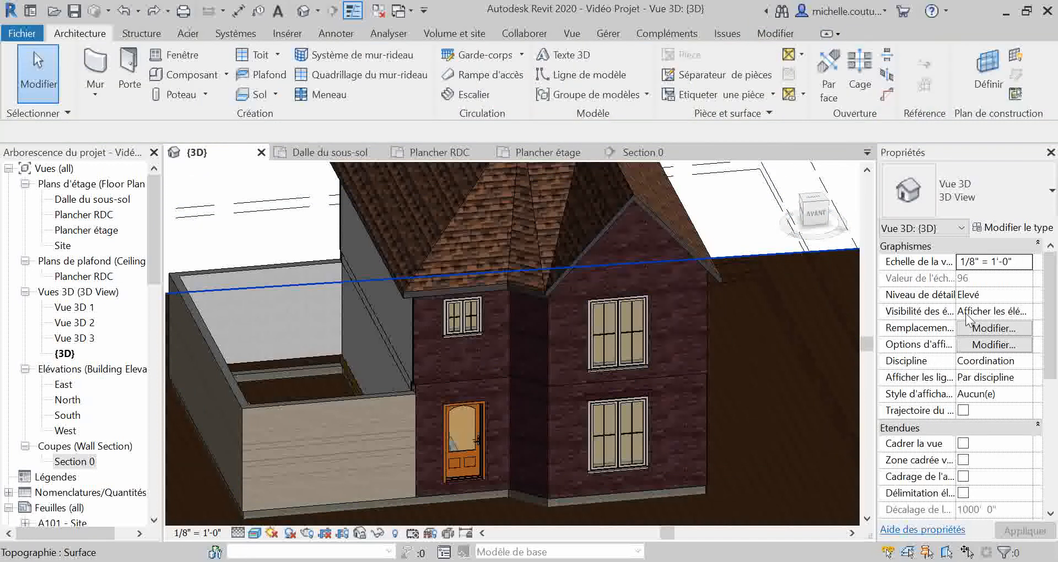
{"action": "left_click", "coordinate": [1010, 314]}
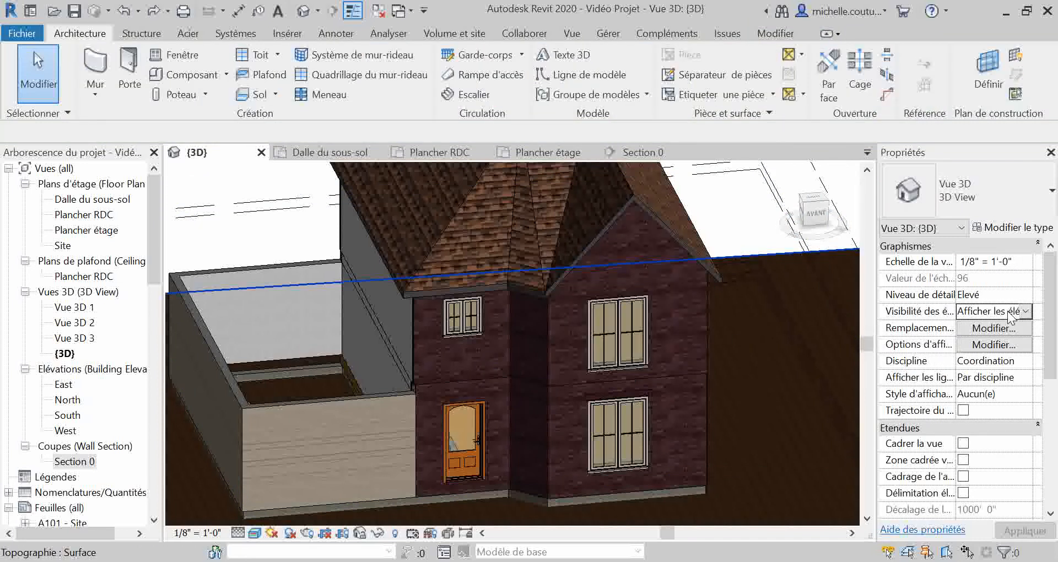
{"action": "left_click", "coordinate": [1009, 314]}
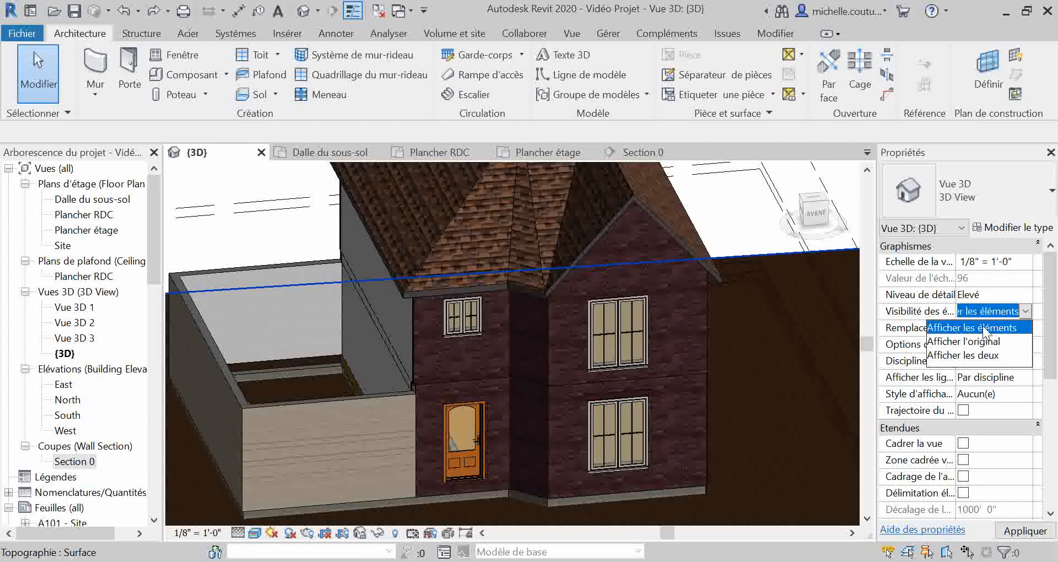
{"action": "left_click", "coordinate": [748, 219]}
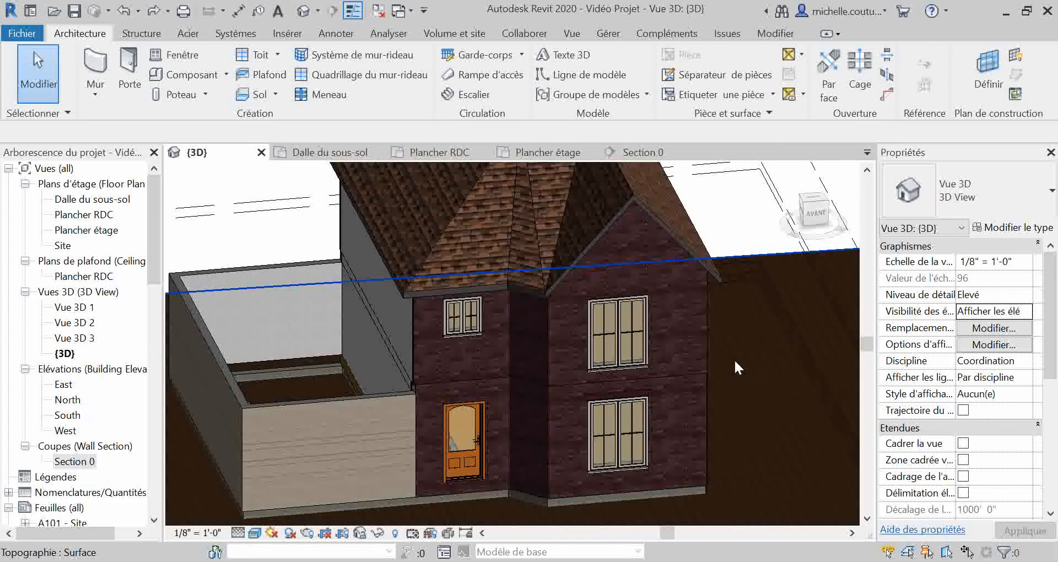
{"action": "left_click", "coordinate": [992, 311]}
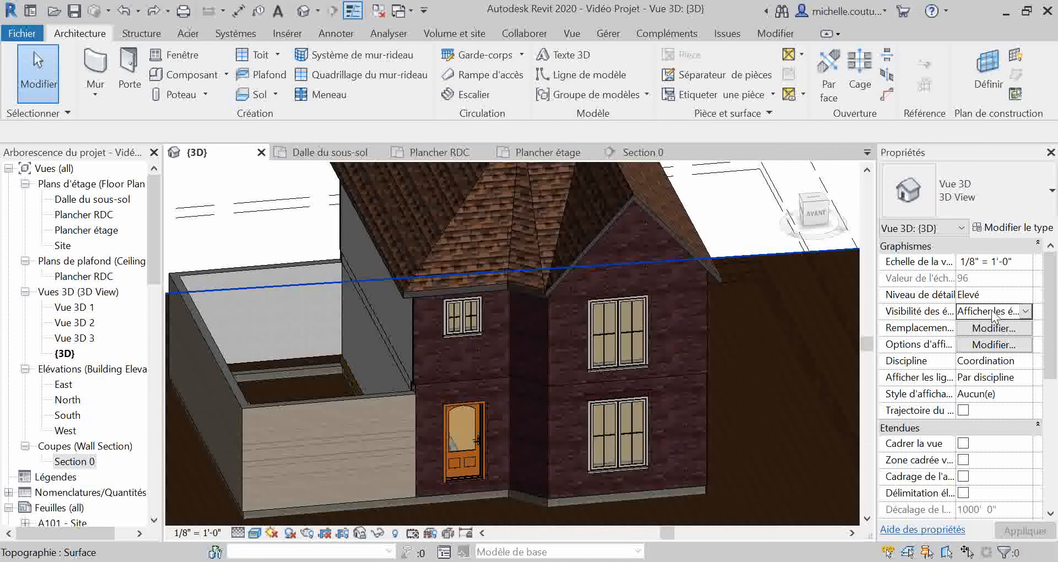
{"action": "left_click", "coordinate": [1026, 314]}
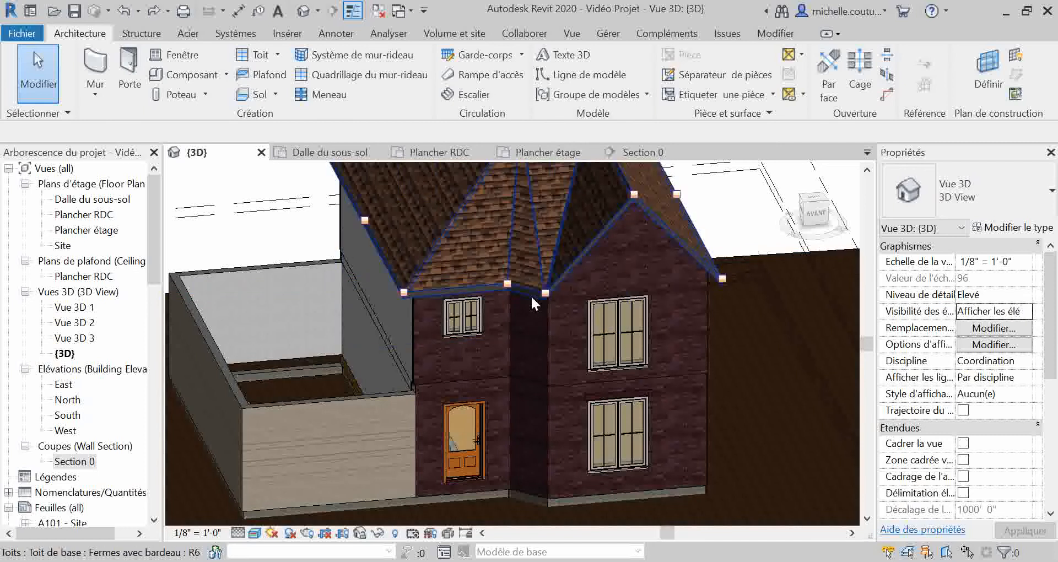
Enable the section box (Zone de coupe) for the 3D view
{"action": "scroll", "coordinate": [531, 295], "scroll_direction": "down", "scroll_amount": 5}
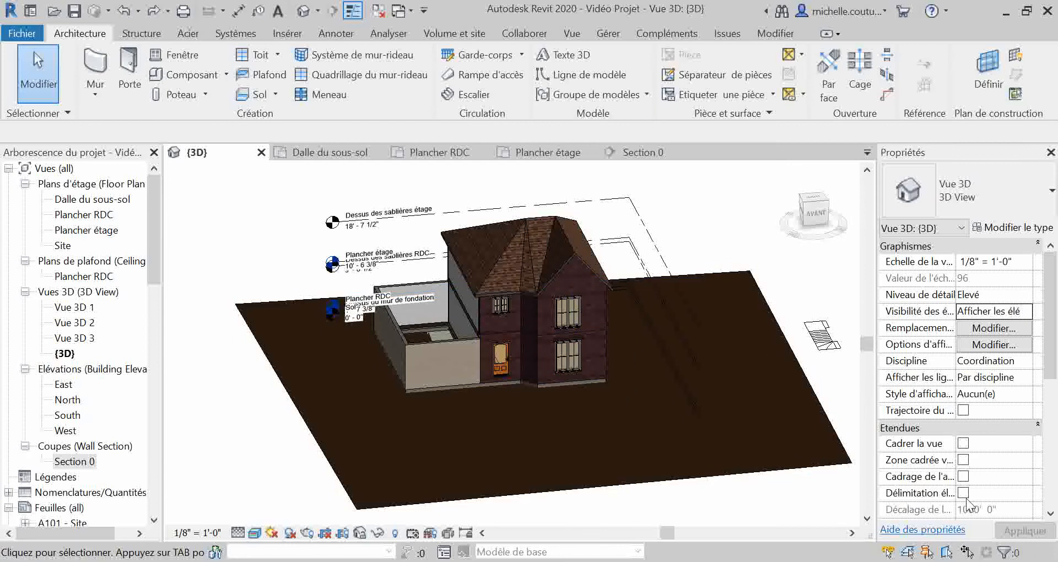
{"action": "scroll", "coordinate": [975, 429], "scroll_direction": "down", "scroll_amount": 3}
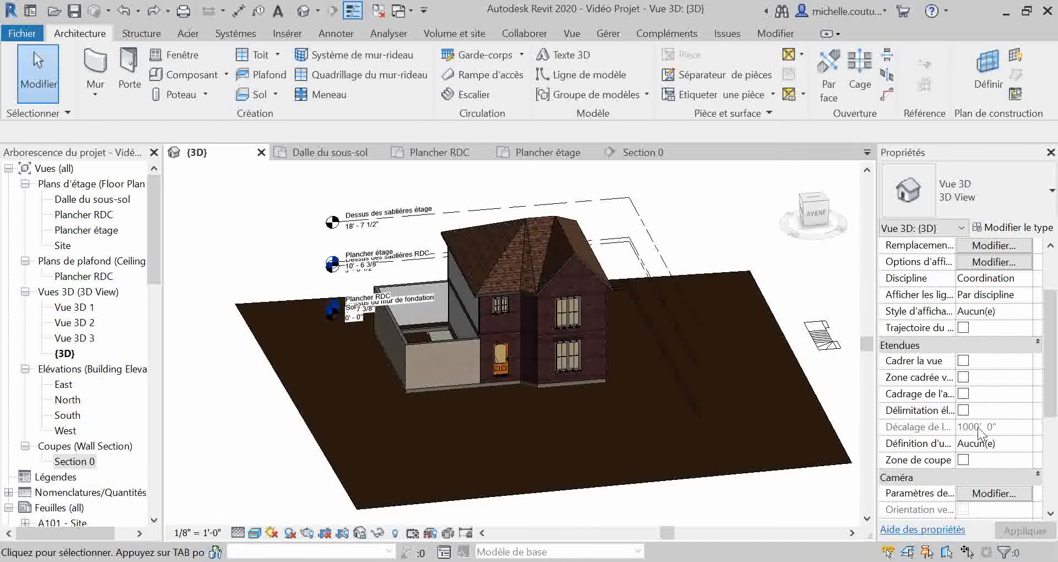
{"action": "left_click", "coordinate": [966, 459]}
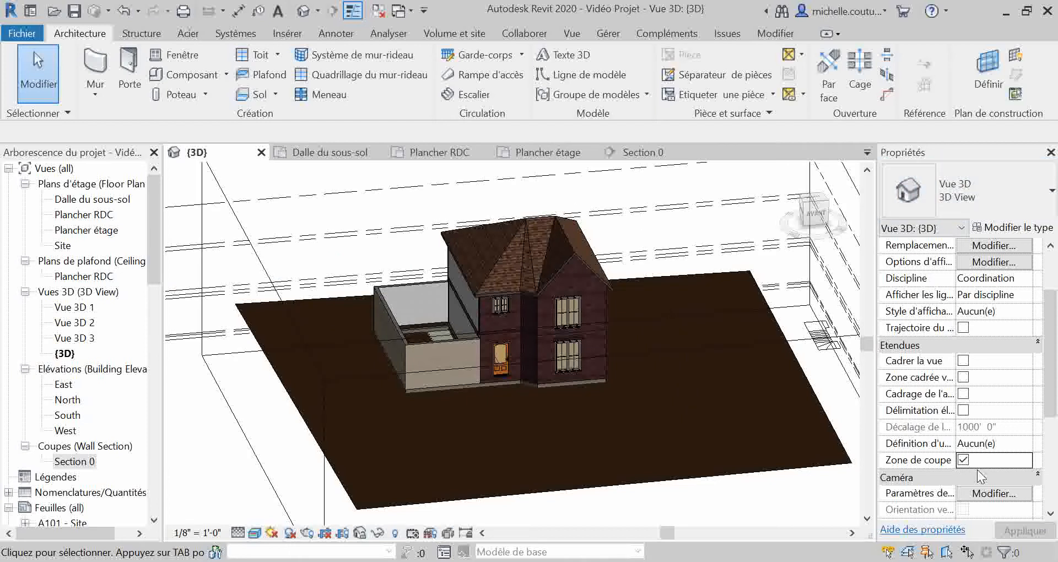
Move the section box's front face back through the house to cut open the front and expose the interior rooms
{"action": "scroll", "coordinate": [599, 350], "scroll_direction": "down", "scroll_amount": 2}
{"action": "left_click", "coordinate": [653, 189]}
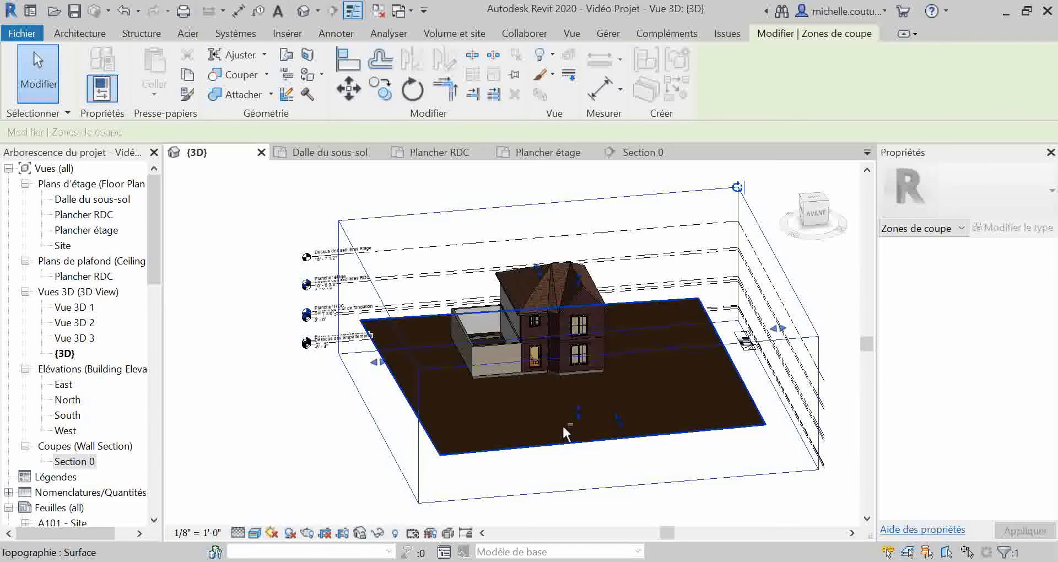
{"action": "middle_click_drag", "start_coordinate": [493, 394], "coordinate": [507, 437], "text": "shift"}
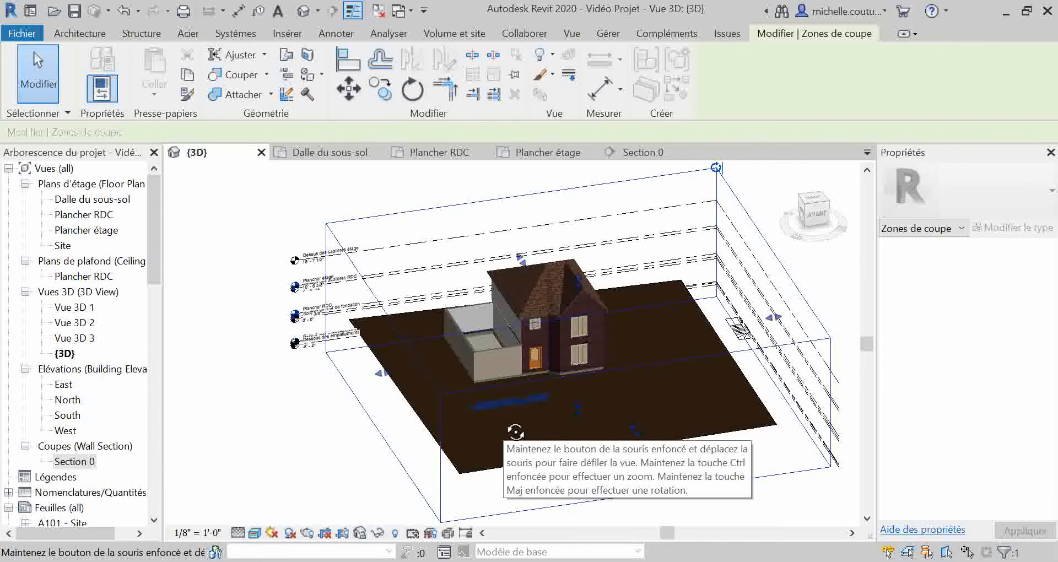
{"action": "left_click_drag", "start_coordinate": [639, 432], "coordinate": [603, 326]}
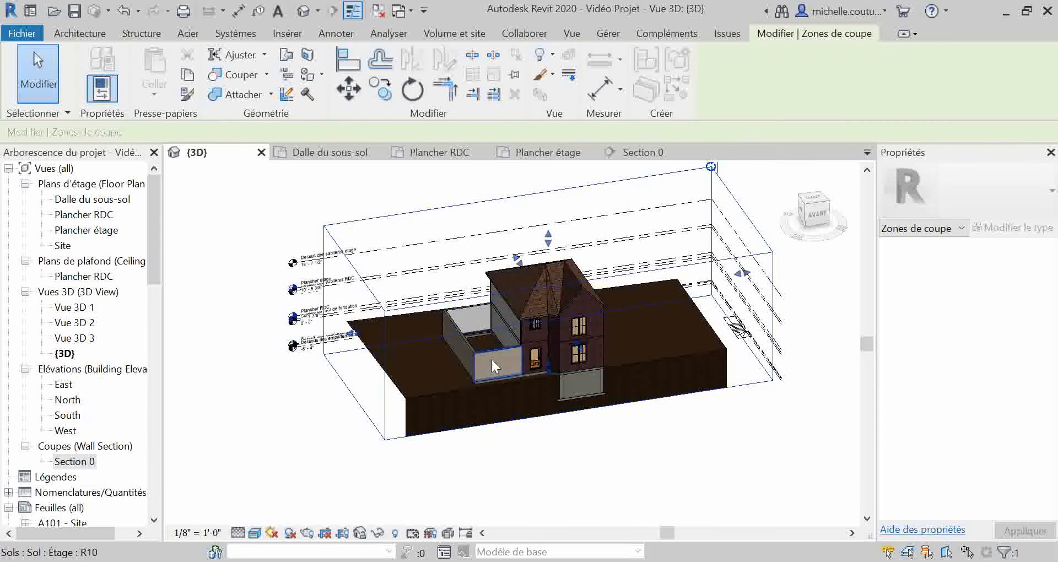
{"action": "scroll", "coordinate": [578, 369], "scroll_direction": "up", "scroll_amount": 5}
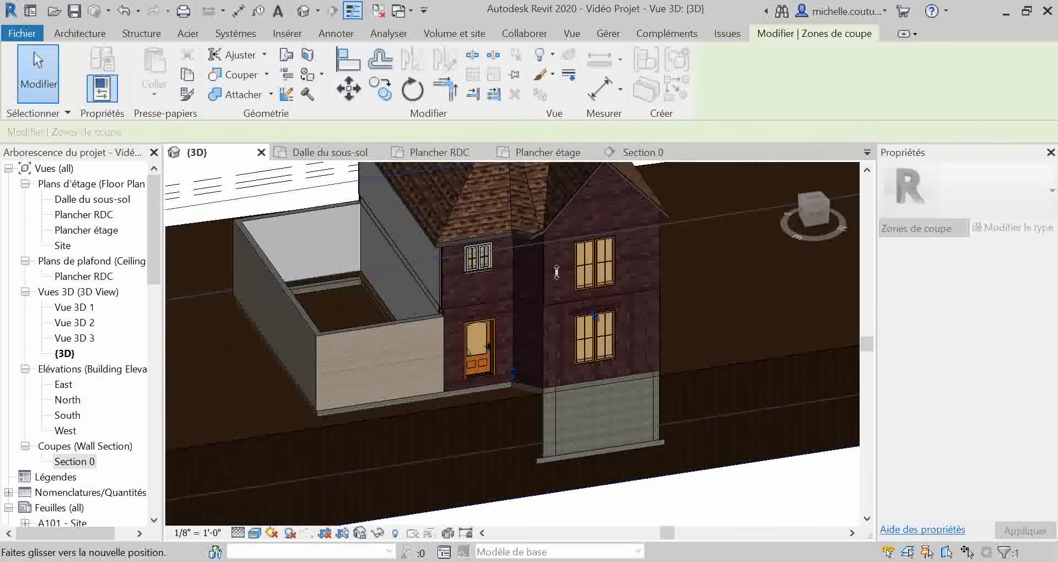
{"action": "left_click_drag", "start_coordinate": [587, 358], "coordinate": [586, 358]}
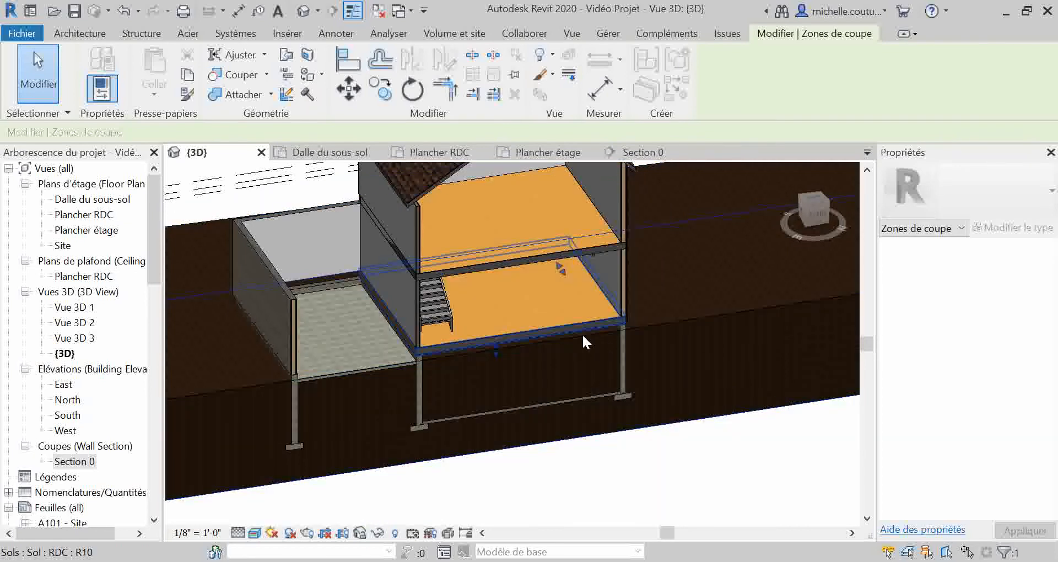
Examine the ground-floor interior side wall with the triple window through the cut, then clear the section box selection
{"action": "middle_click_drag", "start_coordinate": [535, 273], "coordinate": [557, 200], "text": "shift"}
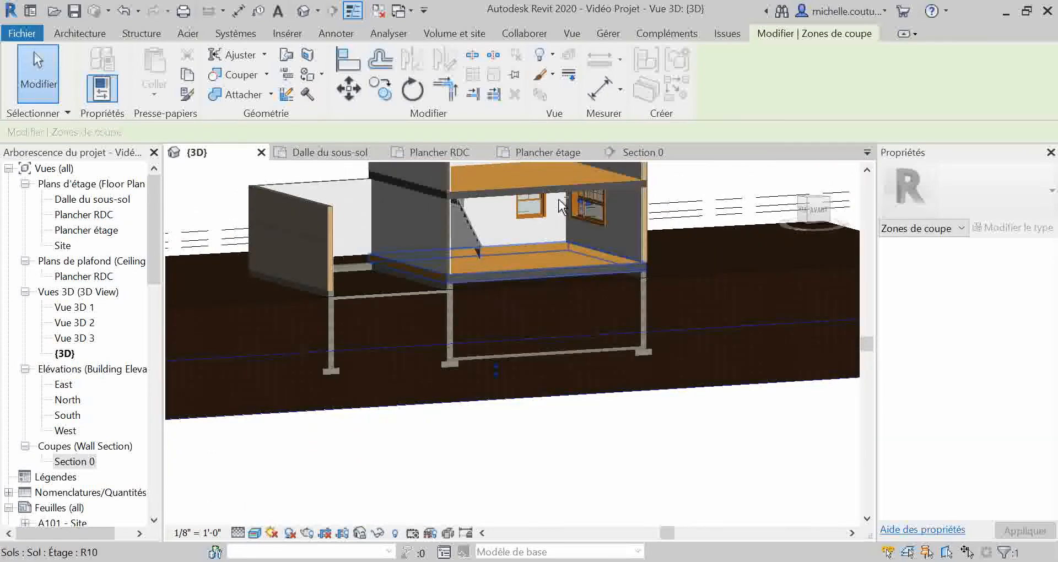
{"action": "scroll", "coordinate": [623, 196], "scroll_direction": "up", "scroll_amount": 5}
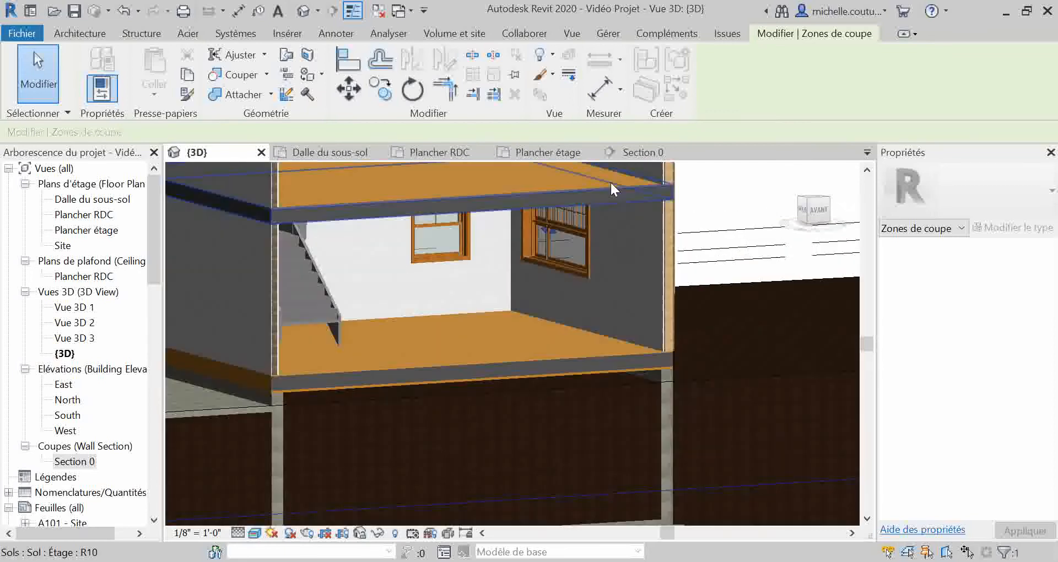
{"action": "middle_click_drag", "start_coordinate": [590, 287], "coordinate": [581, 280], "text": "shift"}
{"action": "middle_click_drag", "start_coordinate": [518, 389], "coordinate": [485, 312], "text": "shift"}
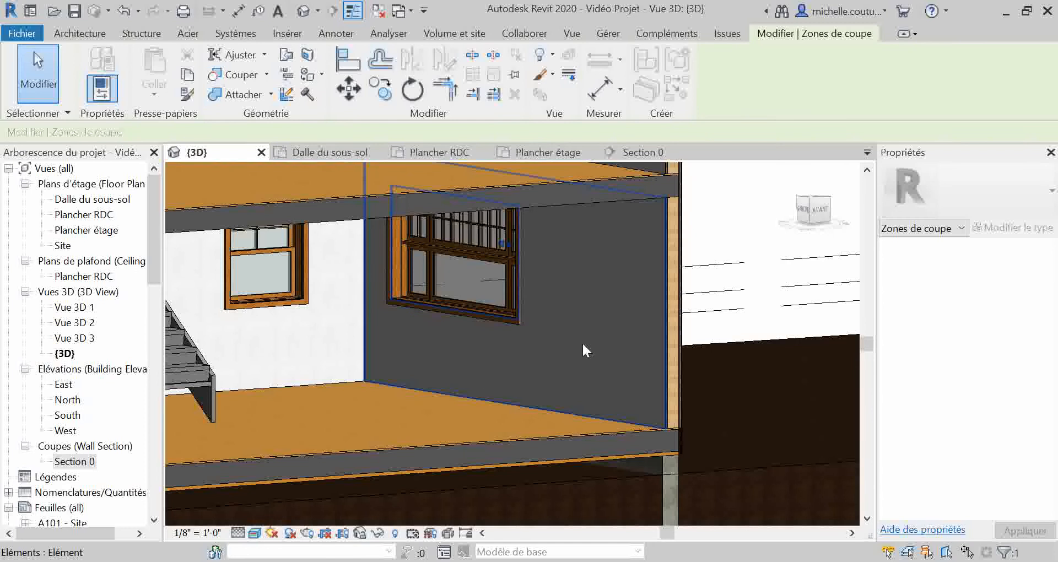
{"action": "scroll", "coordinate": [606, 327], "scroll_direction": "down", "scroll_amount": 4}
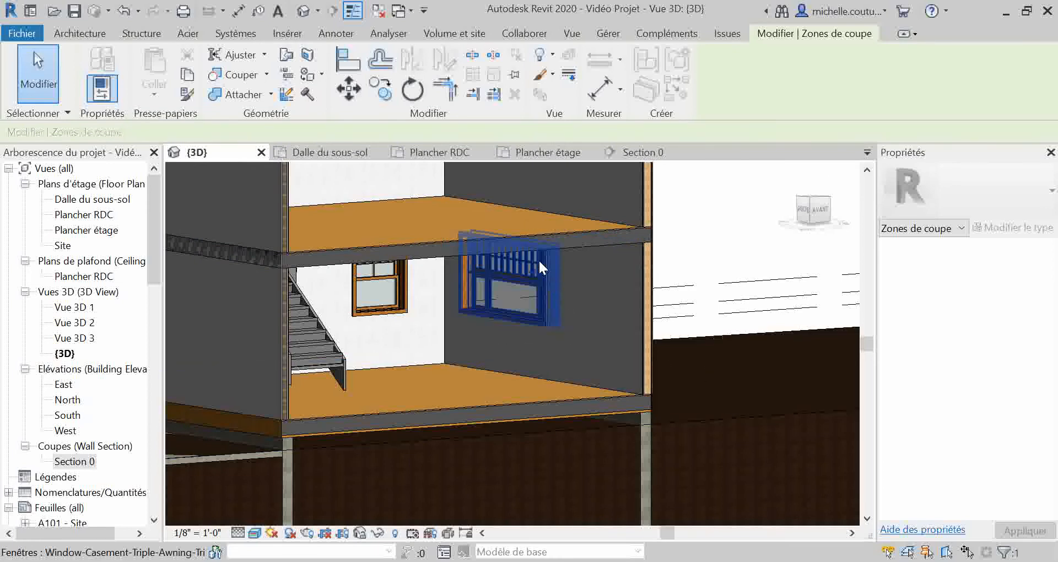
{"action": "scroll", "coordinate": [540, 259], "scroll_direction": "up", "scroll_amount": 1}
{"action": "scroll", "coordinate": [556, 296], "scroll_direction": "up", "scroll_amount": 4}
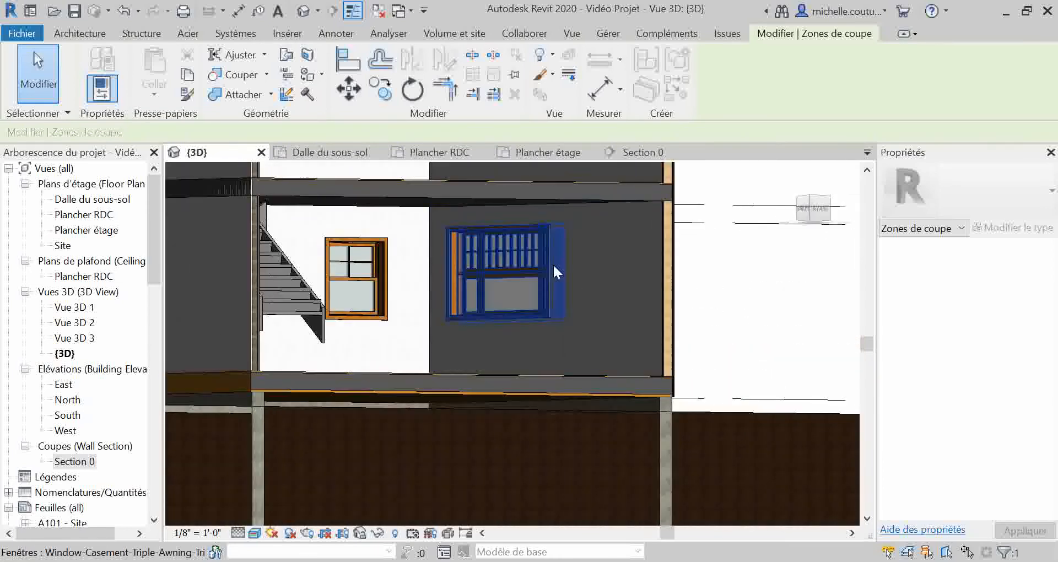
{"action": "scroll", "coordinate": [551, 263], "scroll_direction": "up", "scroll_amount": 2}
{"action": "scroll", "coordinate": [548, 289], "scroll_direction": "down", "scroll_amount": 1}
{"action": "middle_click_drag", "start_coordinate": [558, 305], "coordinate": [567, 321]}
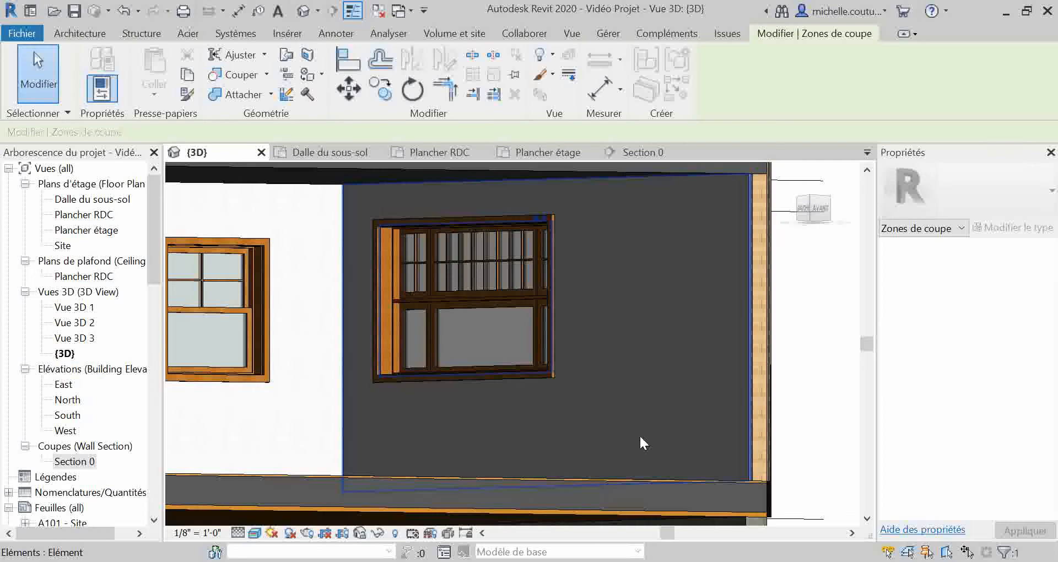
{"action": "middle_click_drag", "start_coordinate": [636, 436], "coordinate": [642, 451], "text": "shift"}
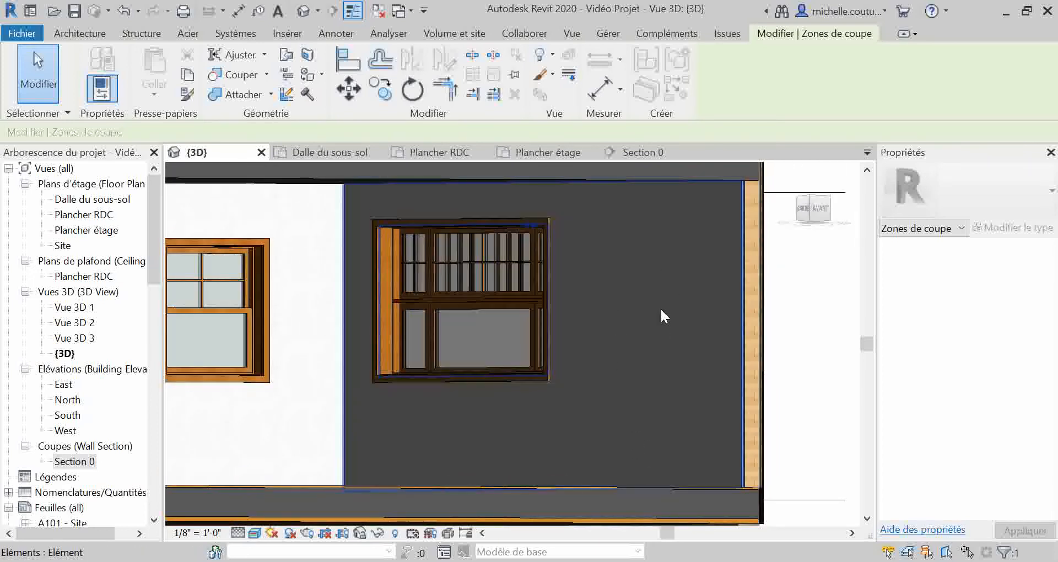
{"action": "key", "text": "Escape"}
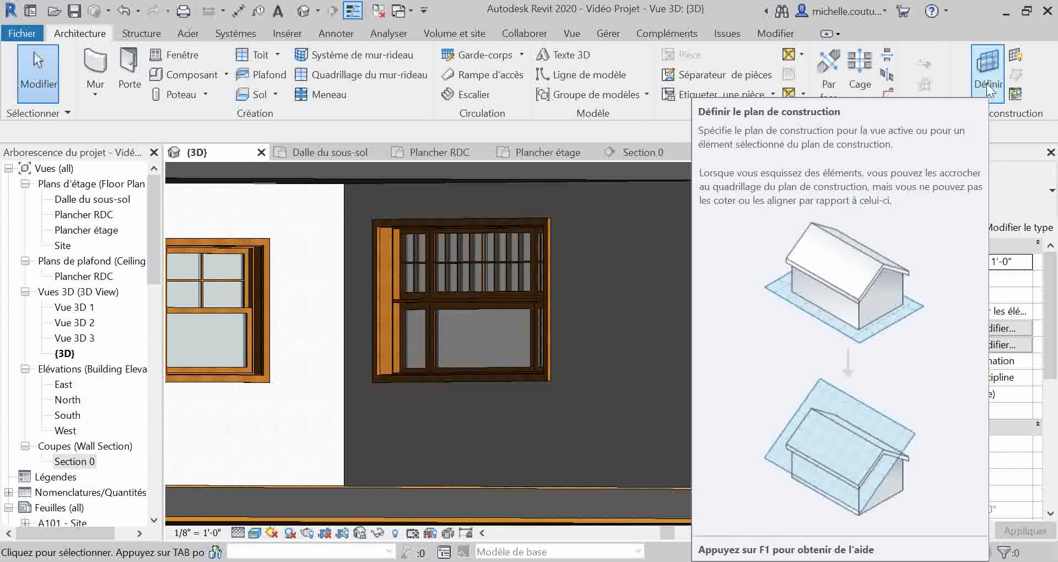
Define the work plane with the Choisir un plan option
{"action": "left_click", "coordinate": [986, 84]}
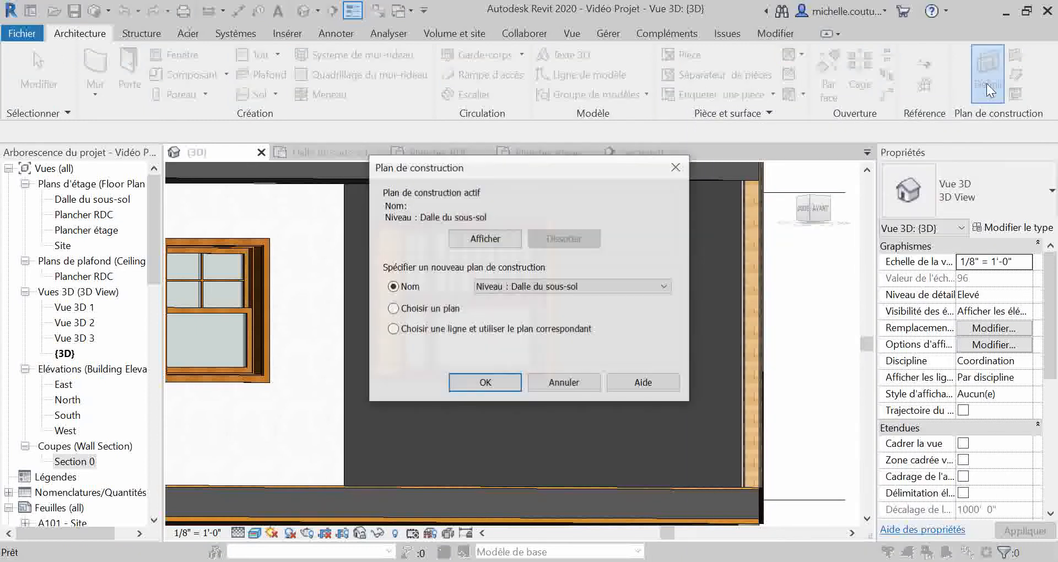
{"action": "left_click", "coordinate": [440, 313]}
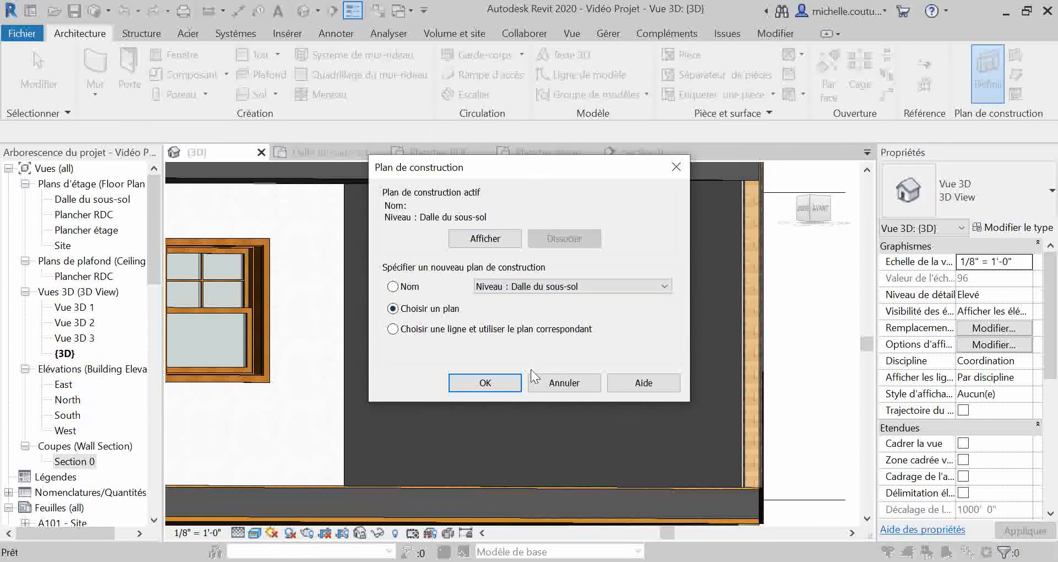
{"action": "left_click", "coordinate": [485, 383]}
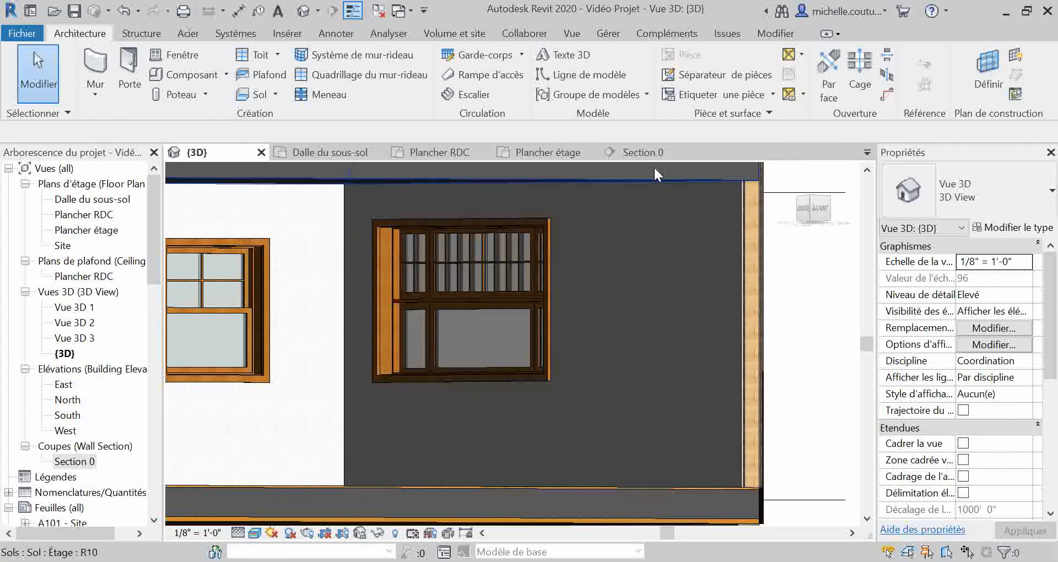
{"action": "left_click", "coordinate": [769, 35]}
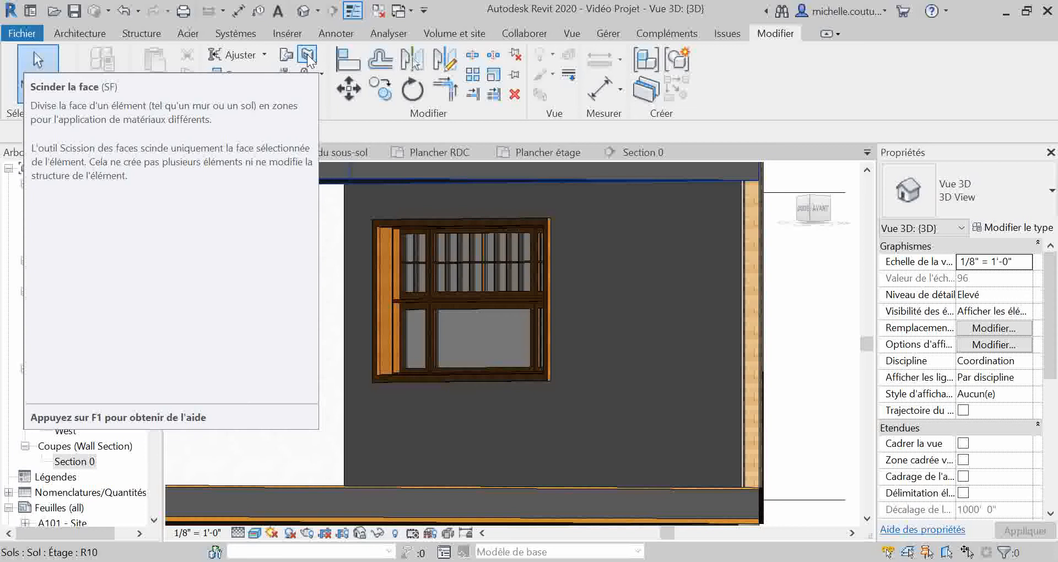
{"action": "left_click", "coordinate": [308, 55]}
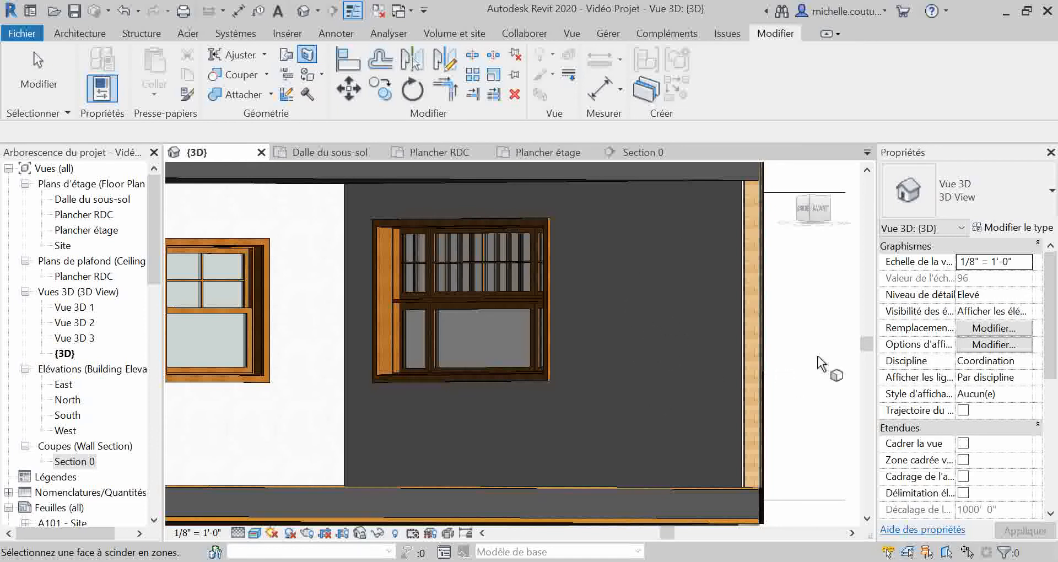
{"action": "key", "text": "Escape"}
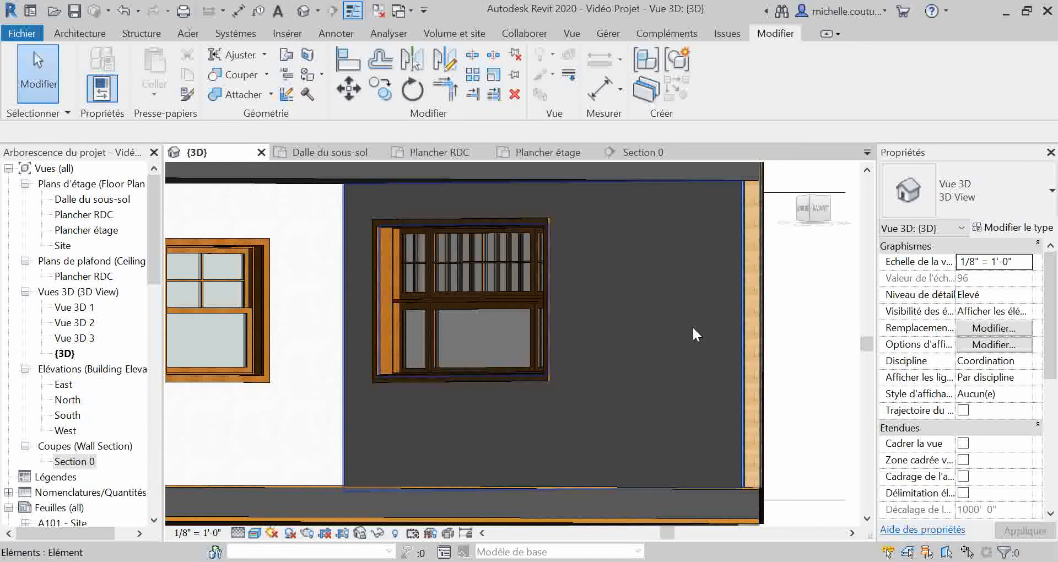
Set the 3D view's parts visibility to Afficher l'original
{"action": "left_click", "coordinate": [993, 328]}
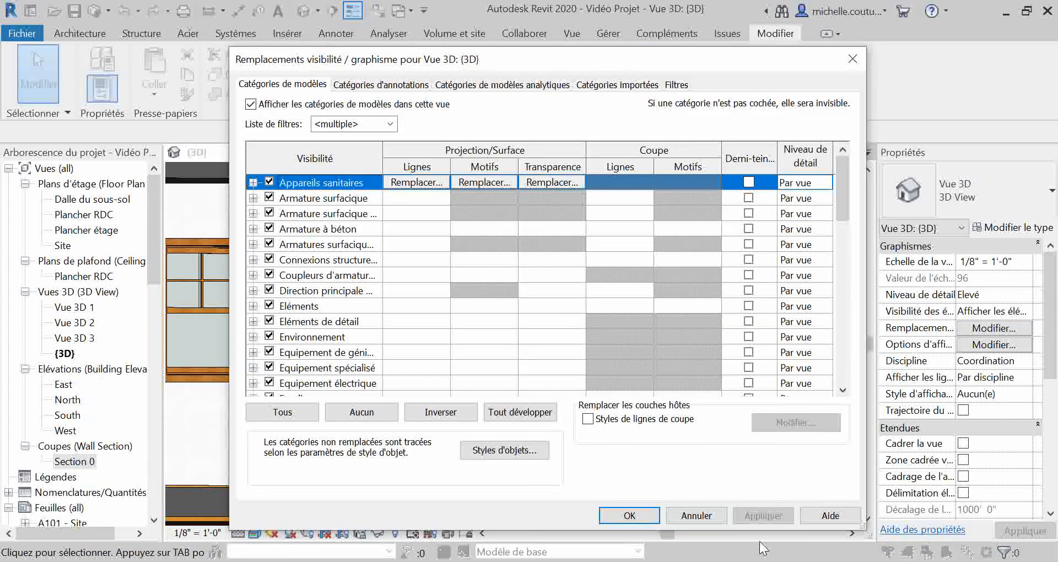
{"action": "left_click", "coordinate": [695, 513]}
{"action": "left_click", "coordinate": [1024, 312]}
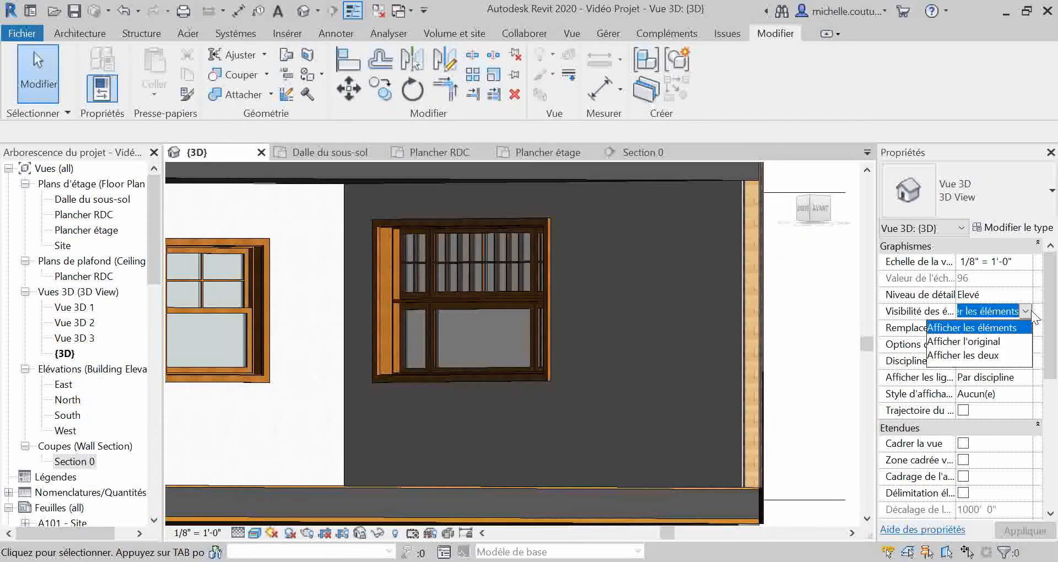
{"action": "left_click", "coordinate": [986, 345]}
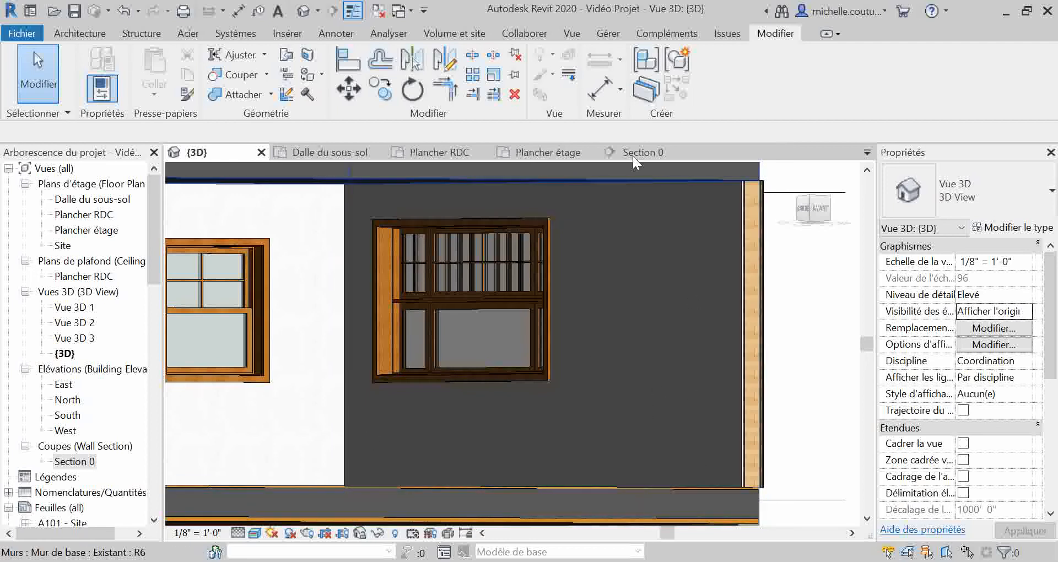
Start a split-face sketch on the interior wall face with the triple window
{"action": "left_click", "coordinate": [308, 57]}
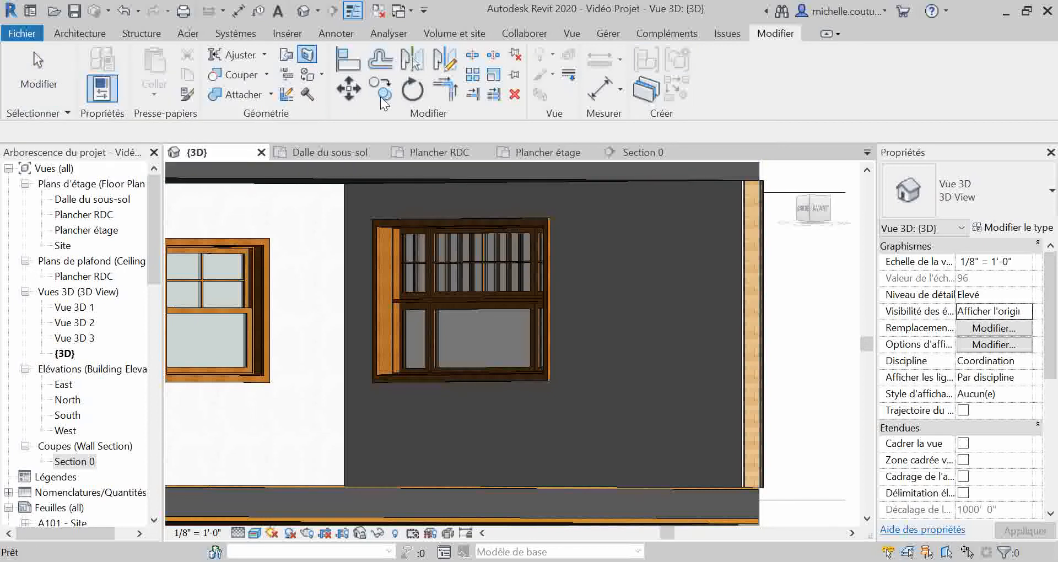
{"action": "left_click", "coordinate": [661, 325]}
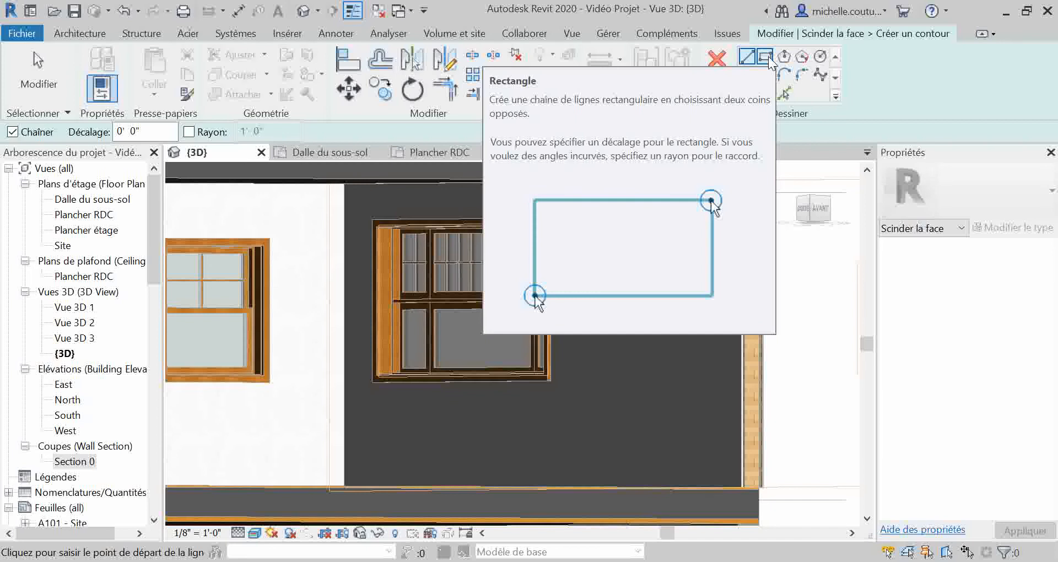
Try to split the wall face with a full-height rectangle around the window whose edges lie on the face's borders
{"action": "left_click", "coordinate": [766, 57]}
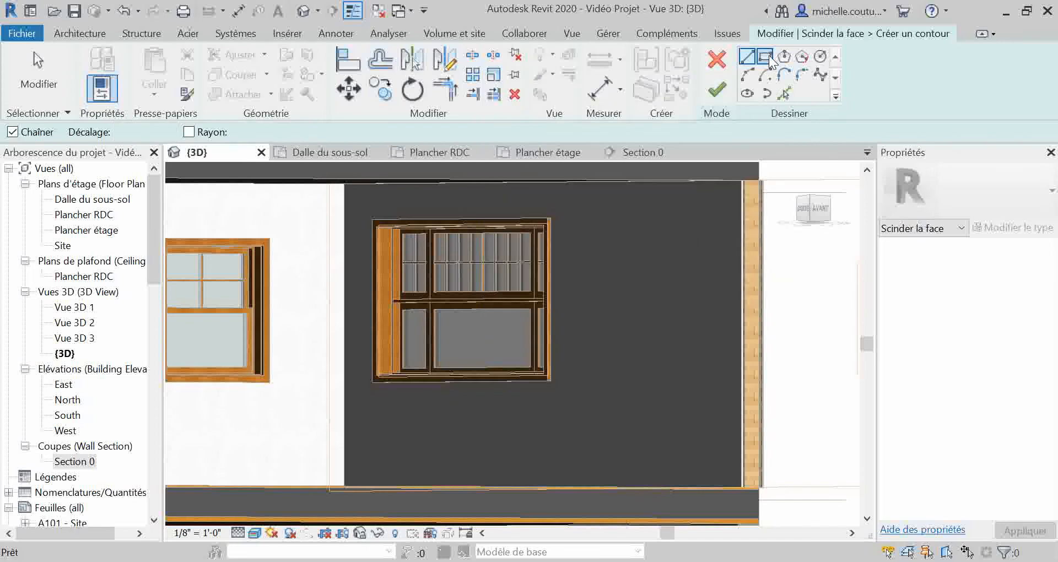
{"action": "left_click", "coordinate": [327, 181]}
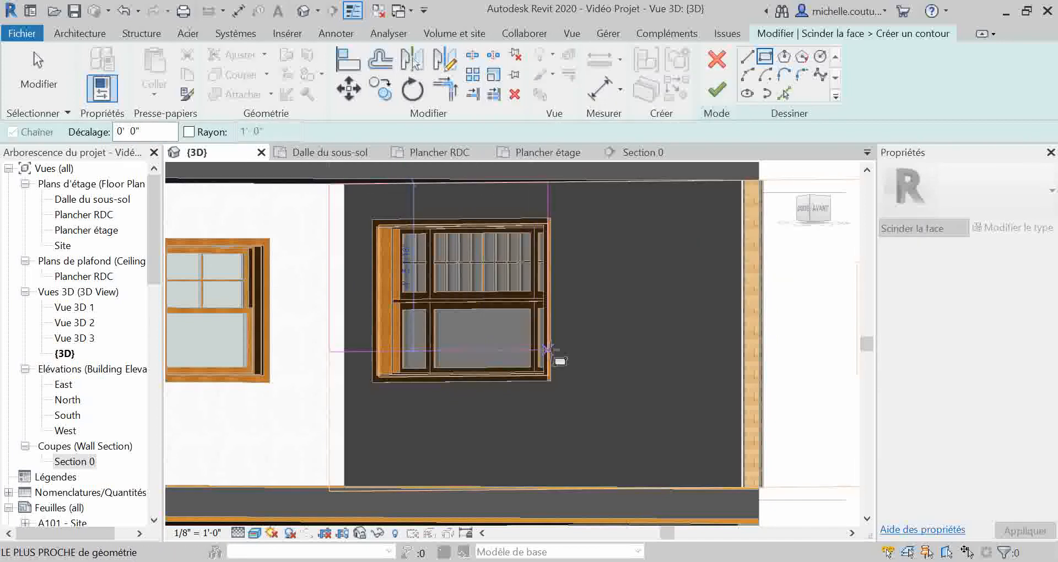
{"action": "left_click", "coordinate": [670, 488]}
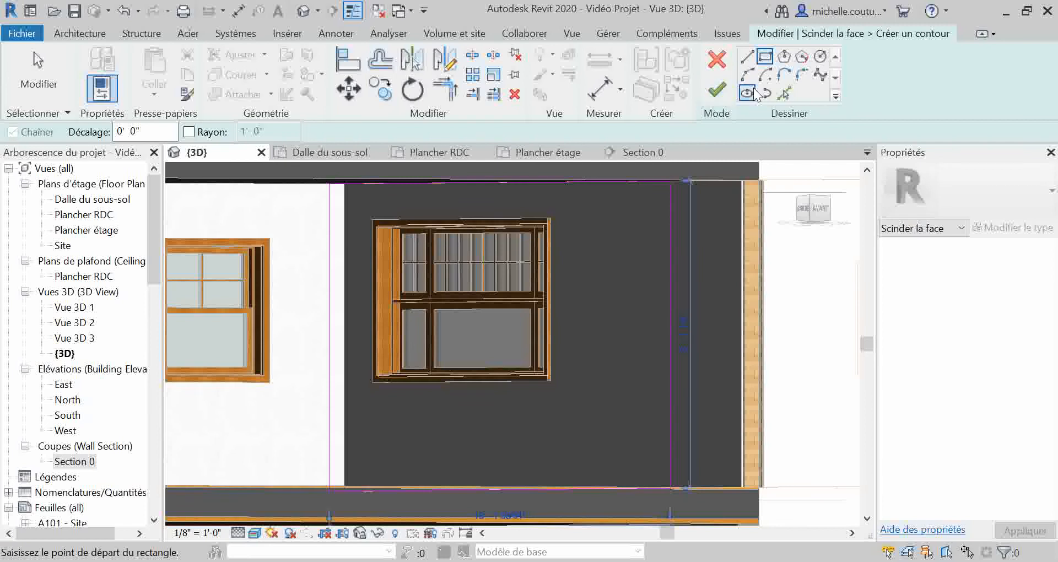
{"action": "left_click", "coordinate": [716, 90]}
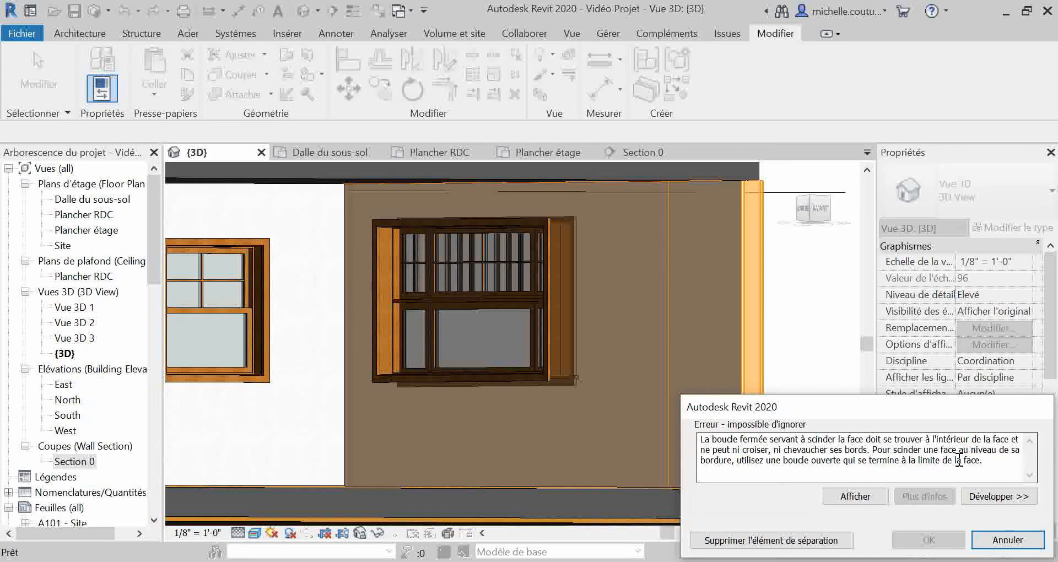
{"action": "left_click", "coordinate": [1017, 548]}
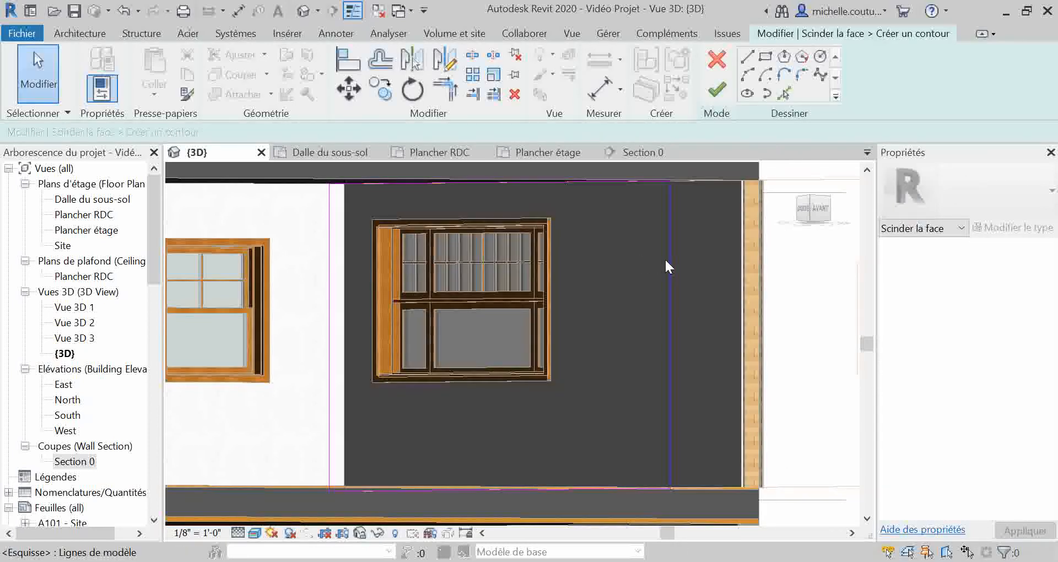
{"action": "key", "text": "ctrl+z"}
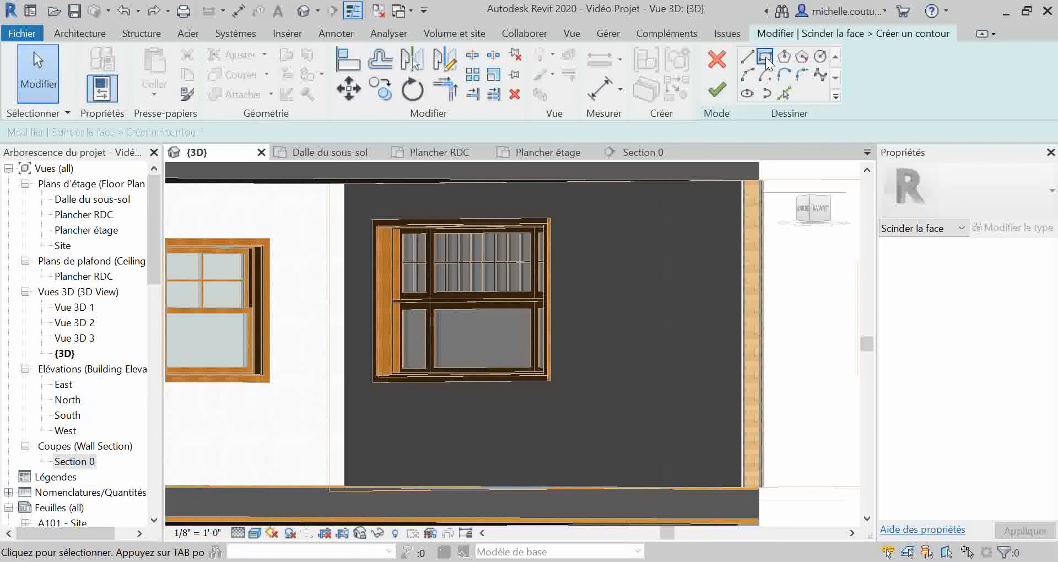
Split off a rectangular zone fully inside the wall face, between the triple window and the cut end of the wall
{"action": "left_click", "coordinate": [765, 55]}
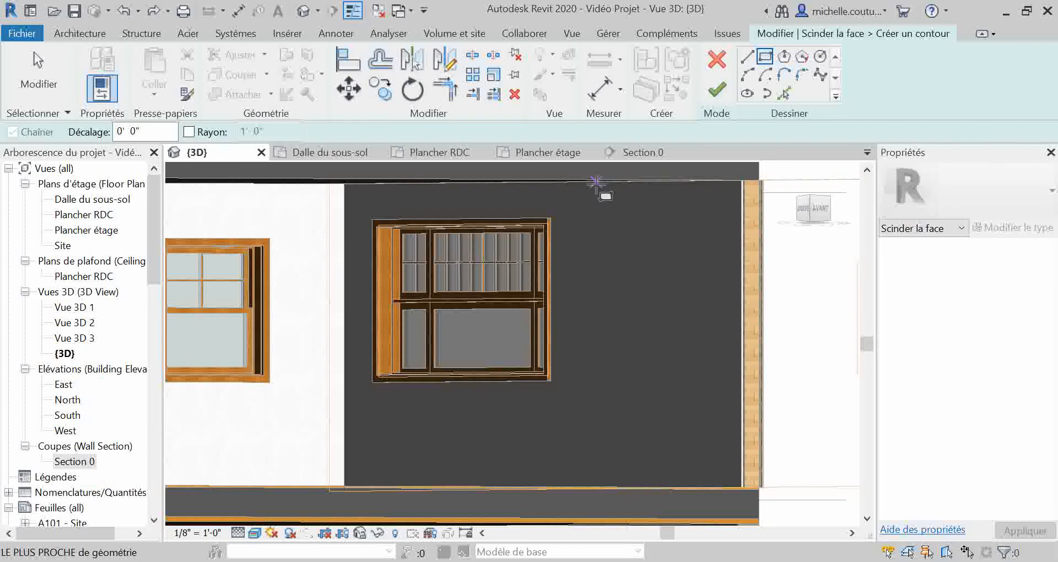
{"action": "left_click", "coordinate": [580, 222]}
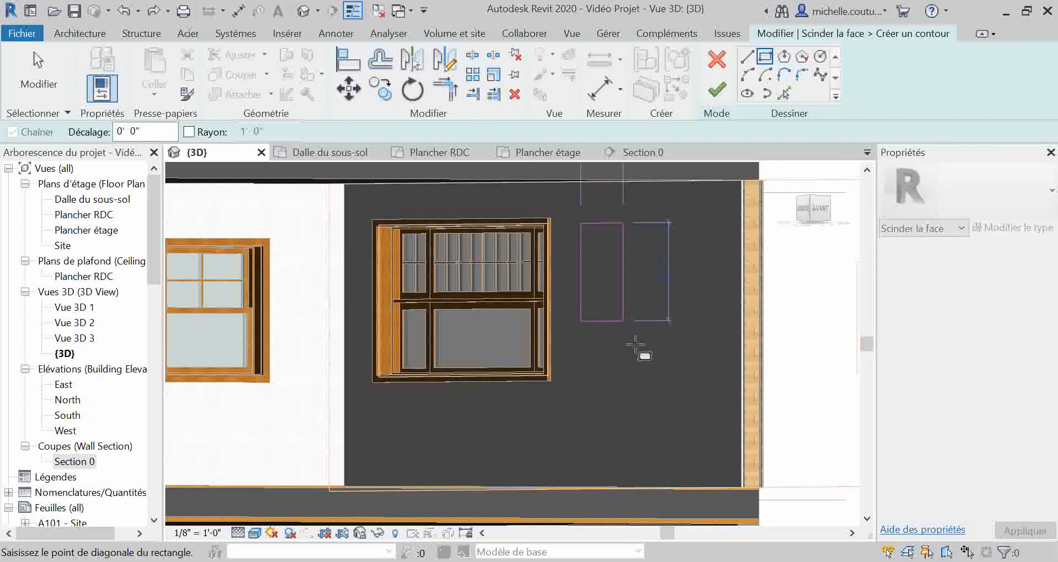
{"action": "left_click", "coordinate": [698, 375]}
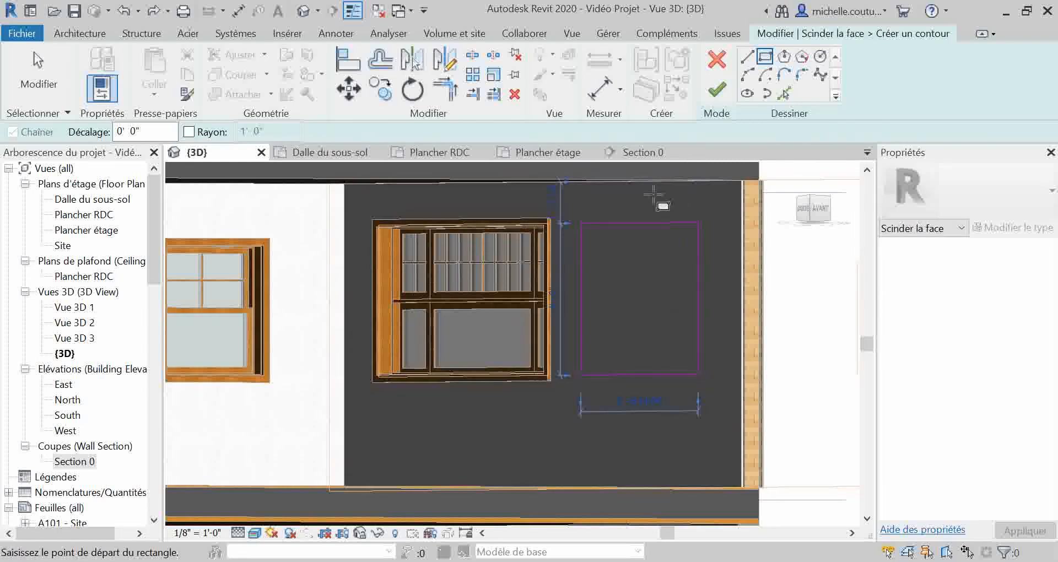
{"action": "left_click", "coordinate": [726, 93]}
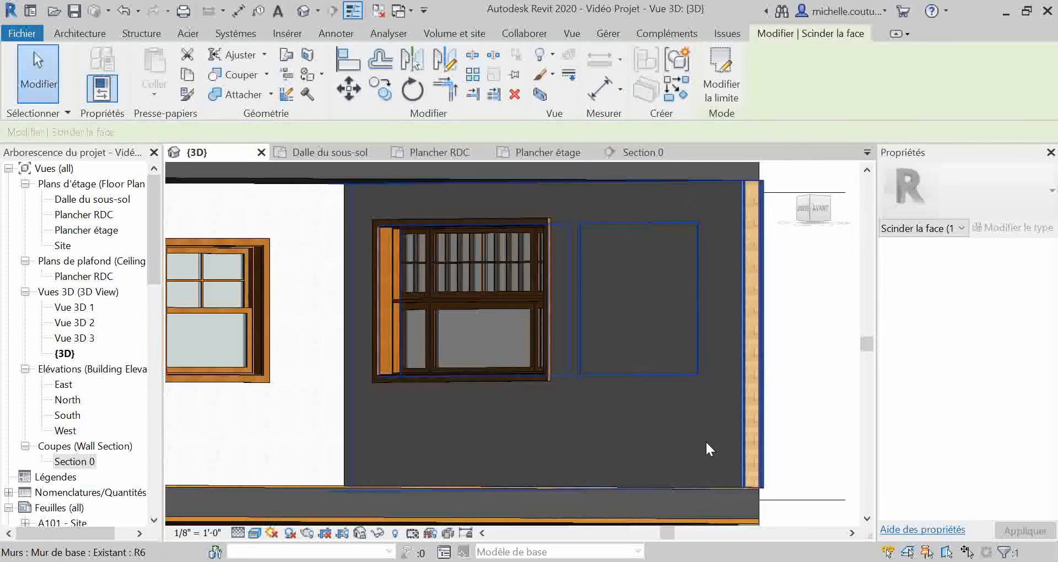
Split the wall face again with a vertical line from its upper to its lower edge, between the rectangular zone and the cut end
{"action": "left_click", "coordinate": [642, 435]}
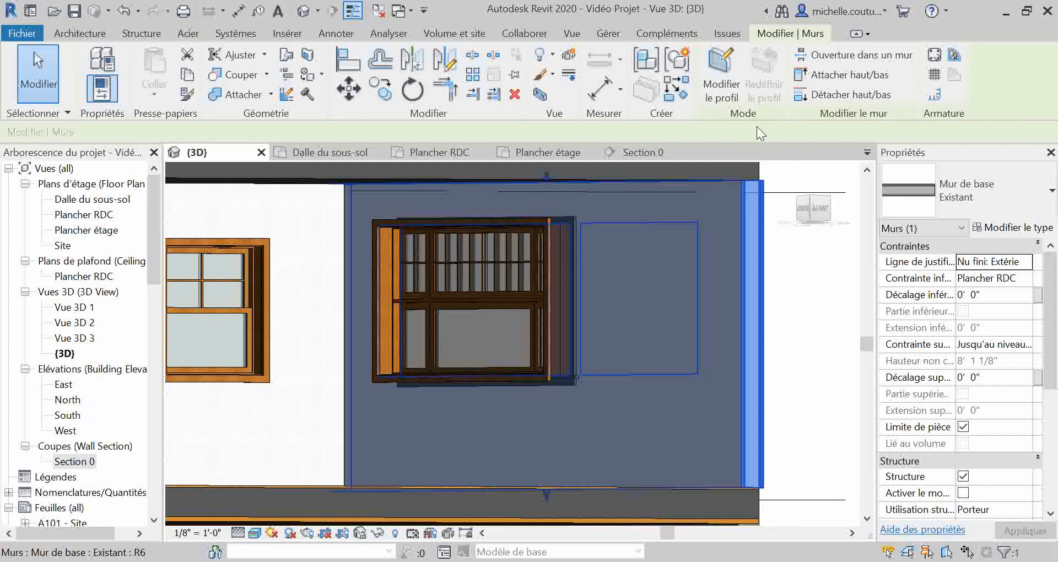
{"action": "left_click", "coordinate": [283, 98]}
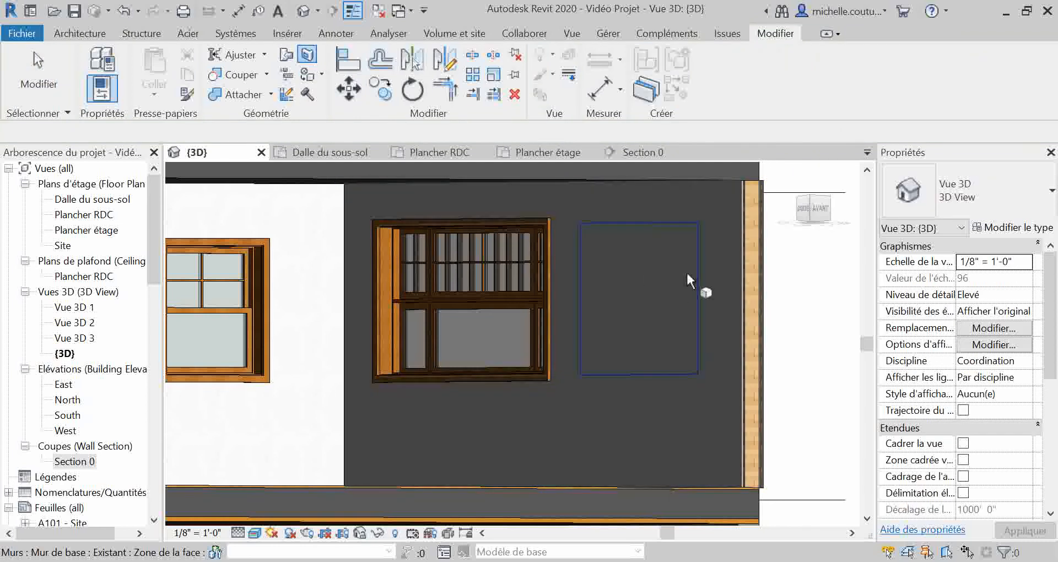
{"action": "left_click", "coordinate": [715, 231]}
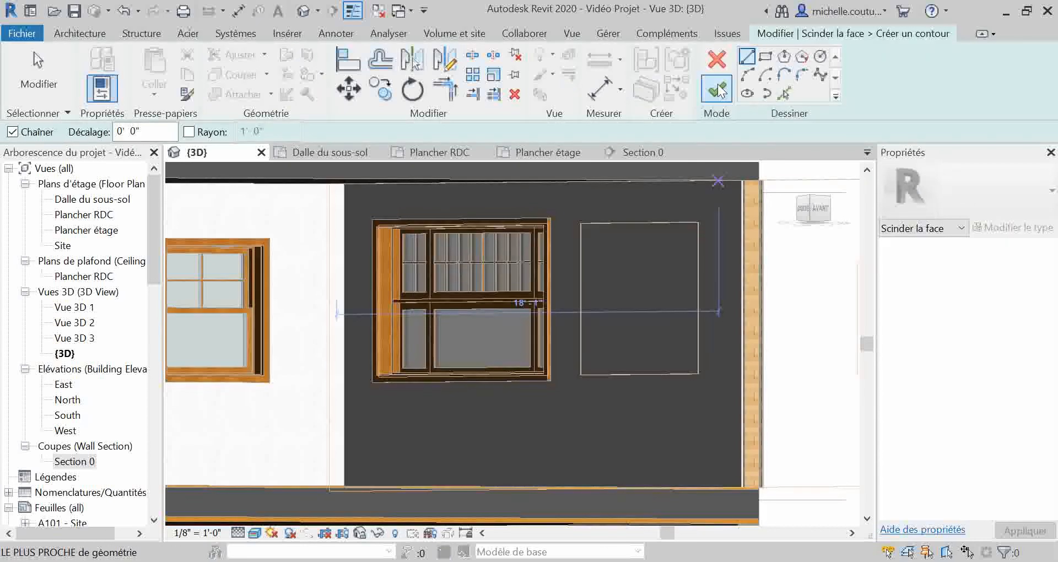
{"action": "left_click", "coordinate": [721, 182]}
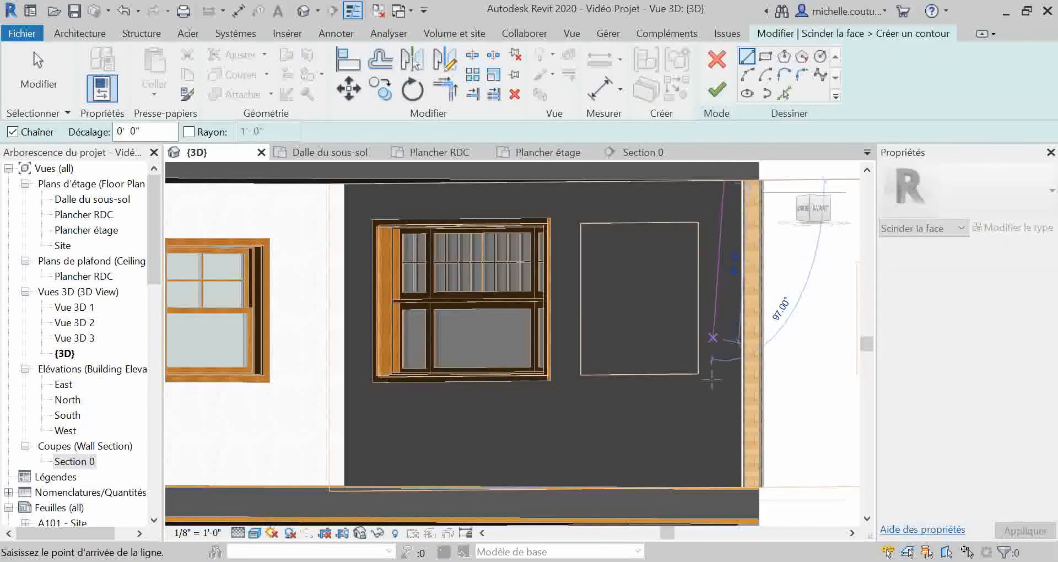
{"action": "left_click", "coordinate": [724, 488]}
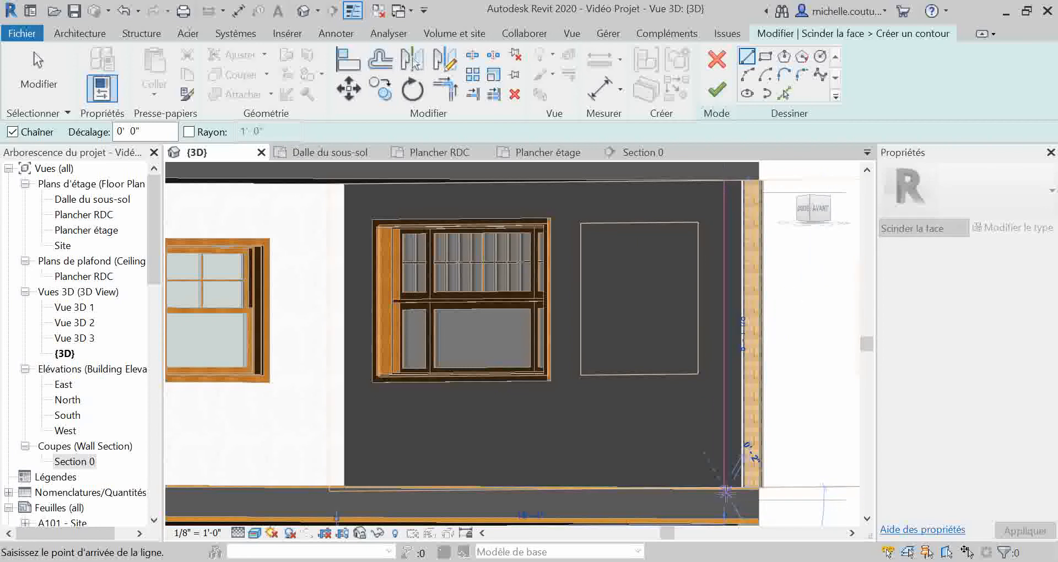
{"action": "left_click", "coordinate": [717, 89]}
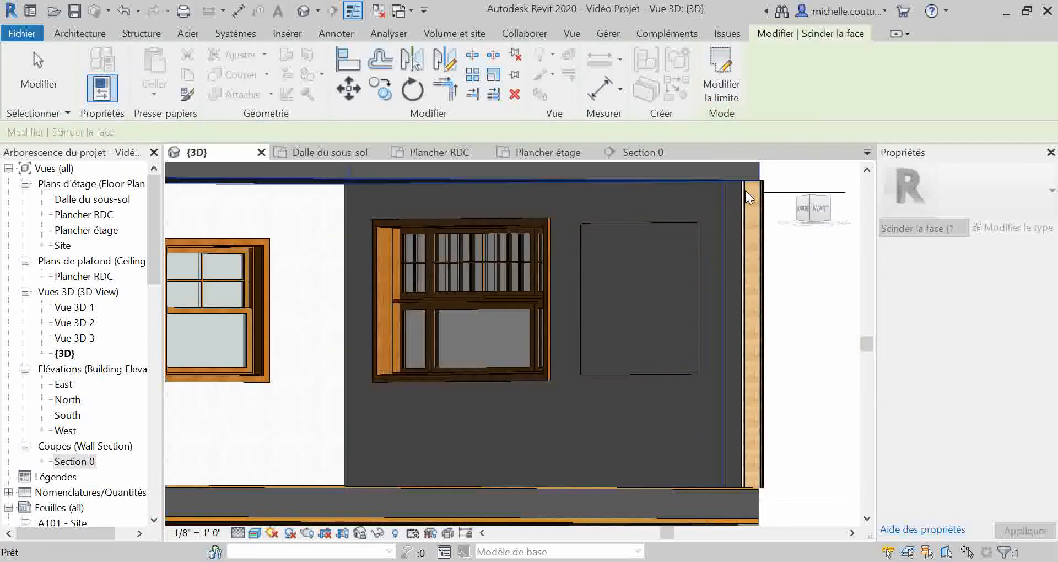
Inspect the wall and its split-face zones by selecting them from a more oblique 3D view, and clear the selection
{"action": "left_click", "coordinate": [533, 443]}
{"action": "left_click", "coordinate": [532, 443]}
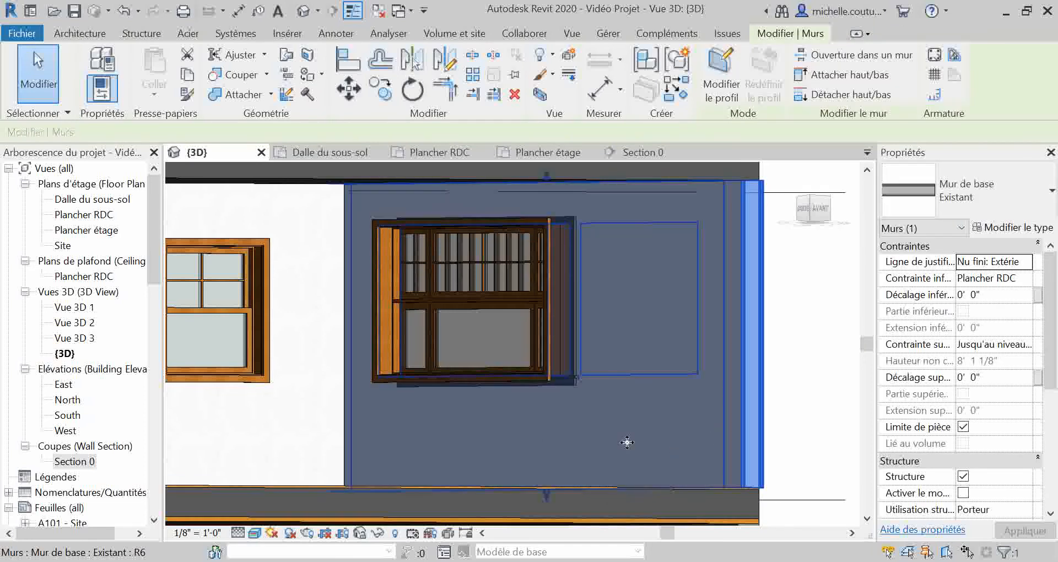
{"action": "key", "text": "Escape"}
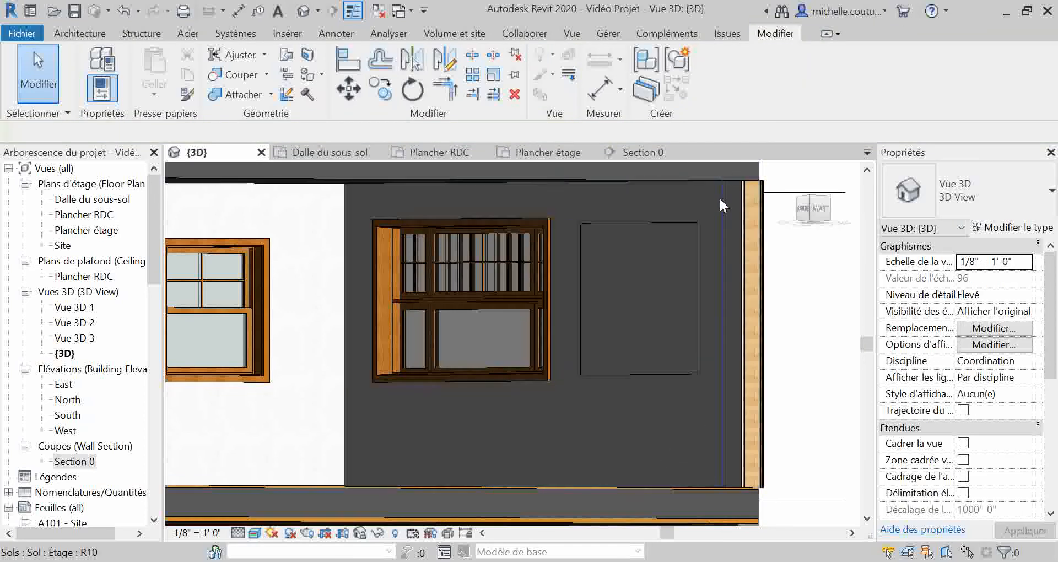
{"action": "scroll", "coordinate": [669, 355], "scroll_direction": "down", "scroll_amount": 2}
{"action": "middle_click_drag", "start_coordinate": [768, 442], "coordinate": [690, 434], "text": "shift"}
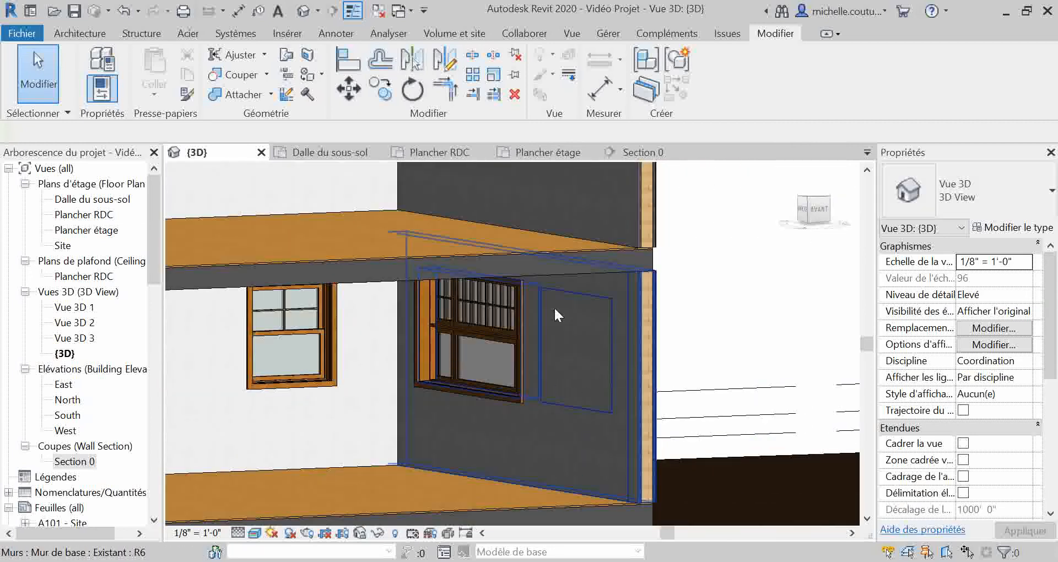
{"action": "left_click", "coordinate": [564, 292]}
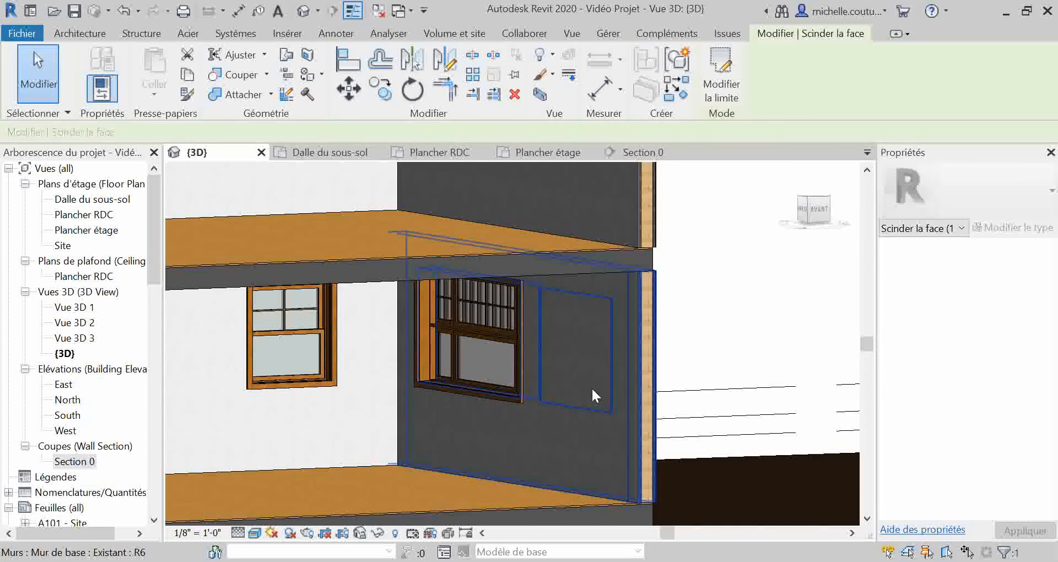
{"action": "left_click", "coordinate": [680, 352]}
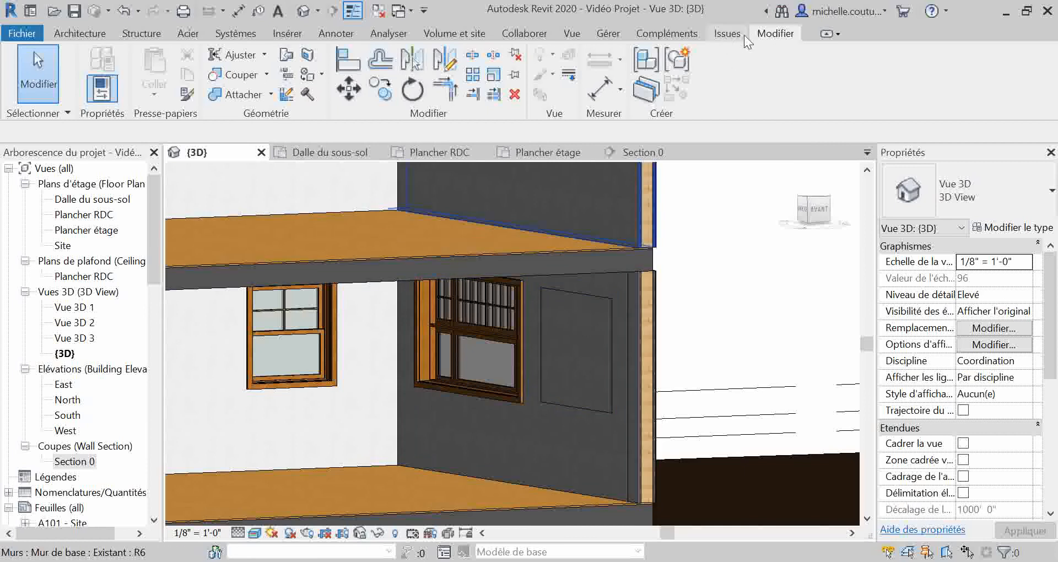
Paint the rectangular zone beside the triple window with the Wood - Stained material
{"action": "left_click", "coordinate": [307, 77]}
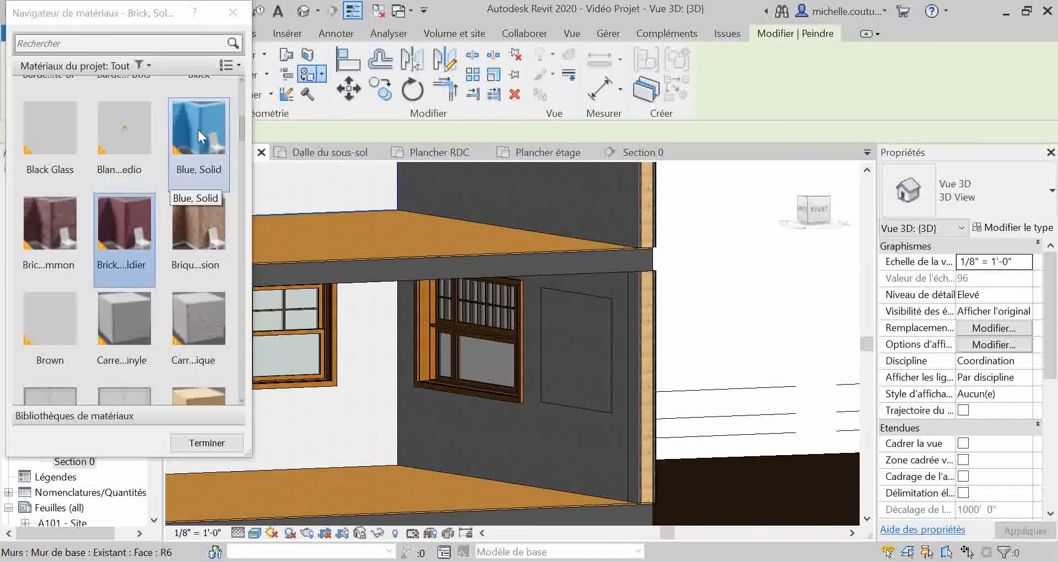
{"action": "left_click", "coordinate": [124, 219]}
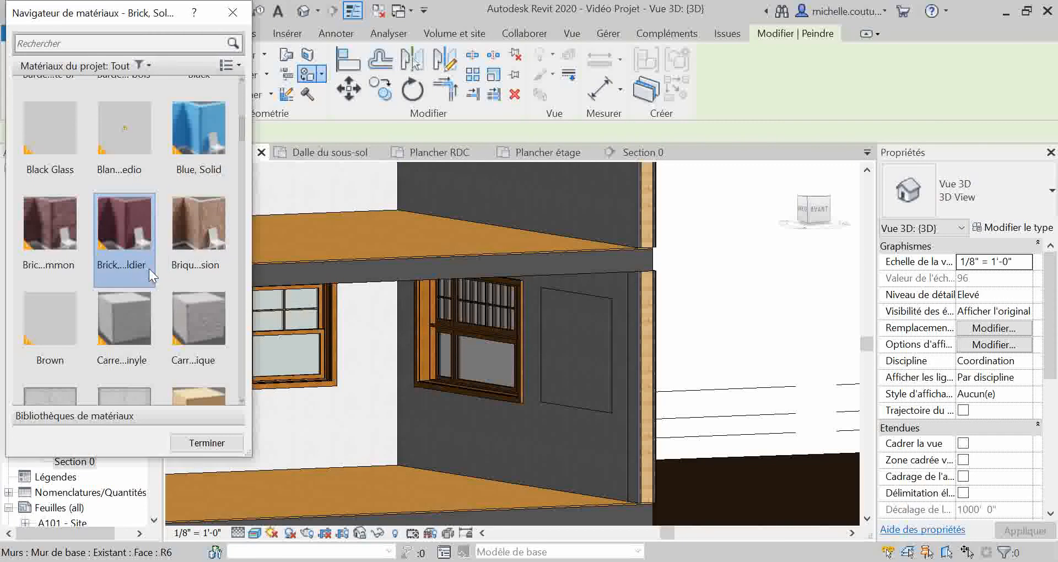
{"action": "scroll", "coordinate": [149, 269], "scroll_direction": "down", "scroll_amount": 5}
{"action": "scroll", "coordinate": [149, 291], "scroll_direction": "down", "scroll_amount": 2}
{"action": "scroll", "coordinate": [150, 291], "scroll_direction": "down", "scroll_amount": 8}
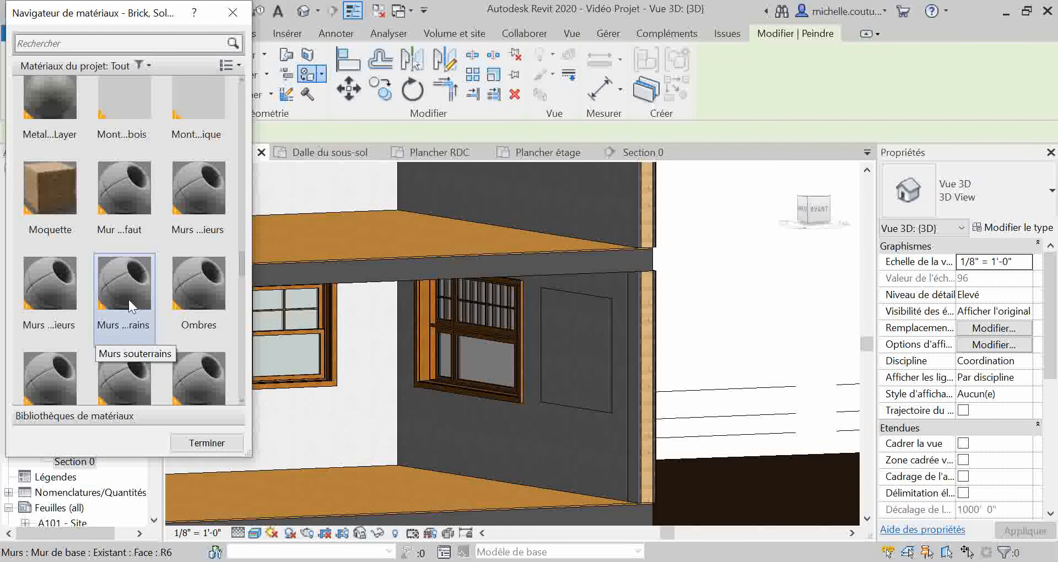
{"action": "scroll", "coordinate": [127, 305], "scroll_direction": "down", "scroll_amount": 10}
{"action": "scroll", "coordinate": [125, 313], "scroll_direction": "down", "scroll_amount": 1}
{"action": "scroll", "coordinate": [140, 322], "scroll_direction": "down", "scroll_amount": 1}
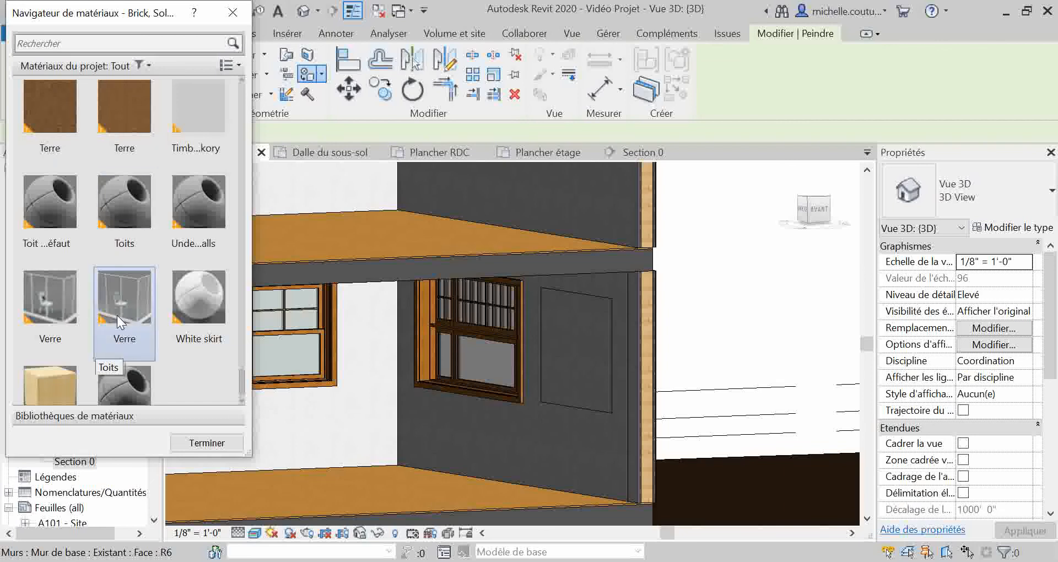
{"action": "scroll", "coordinate": [115, 346], "scroll_direction": "down", "scroll_amount": 1}
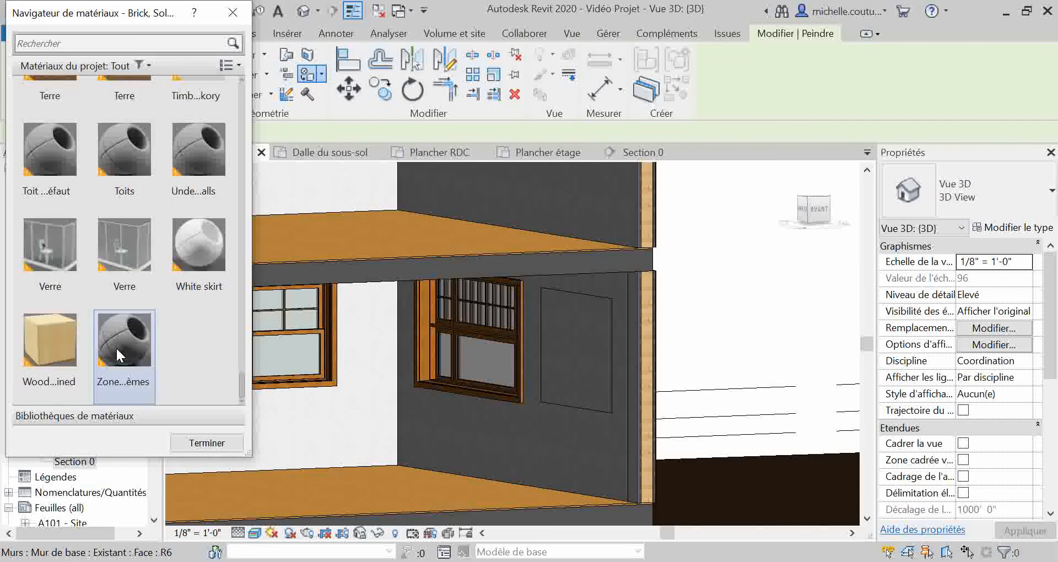
{"action": "left_click", "coordinate": [51, 358]}
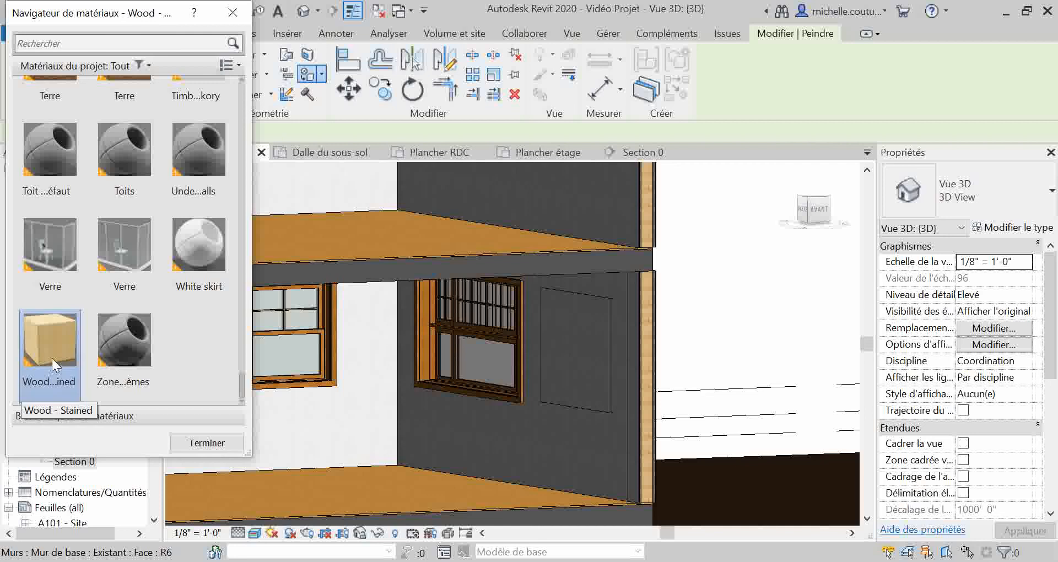
{"action": "left_click", "coordinate": [572, 342]}
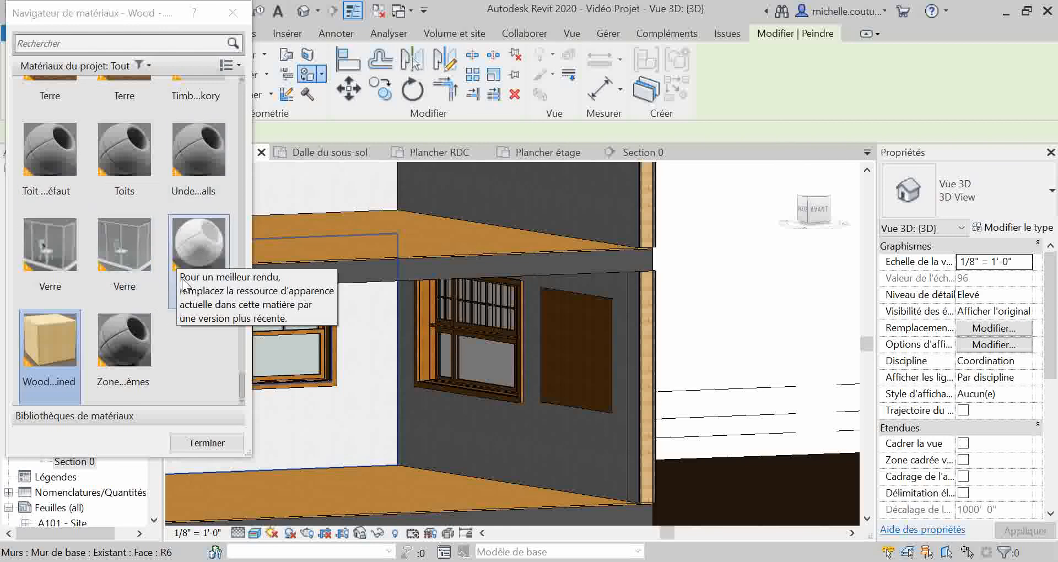
Paint the main wall zone surrounding the window and the rectangle with the Bardage, clin material
{"action": "scroll", "coordinate": [159, 291], "scroll_direction": "up", "scroll_amount": 10}
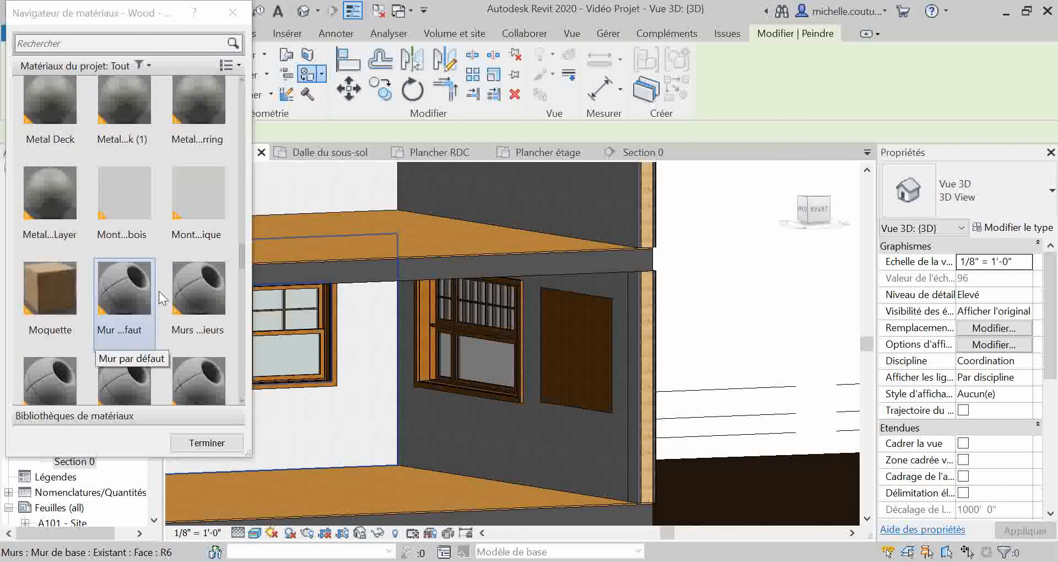
{"action": "scroll", "coordinate": [139, 231], "scroll_direction": "up", "scroll_amount": 8}
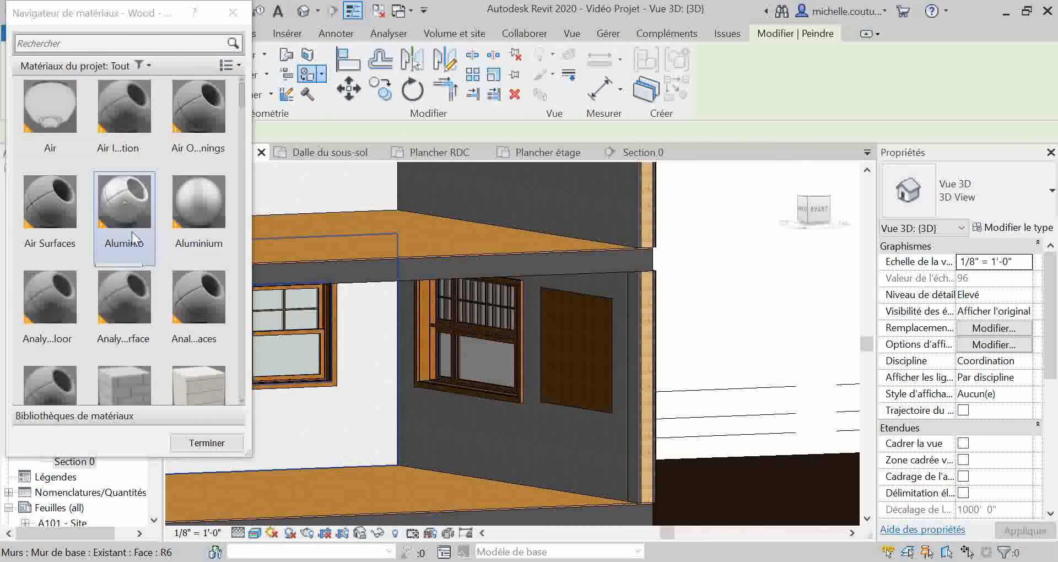
{"action": "scroll", "coordinate": [138, 198], "scroll_direction": "down", "scroll_amount": 1}
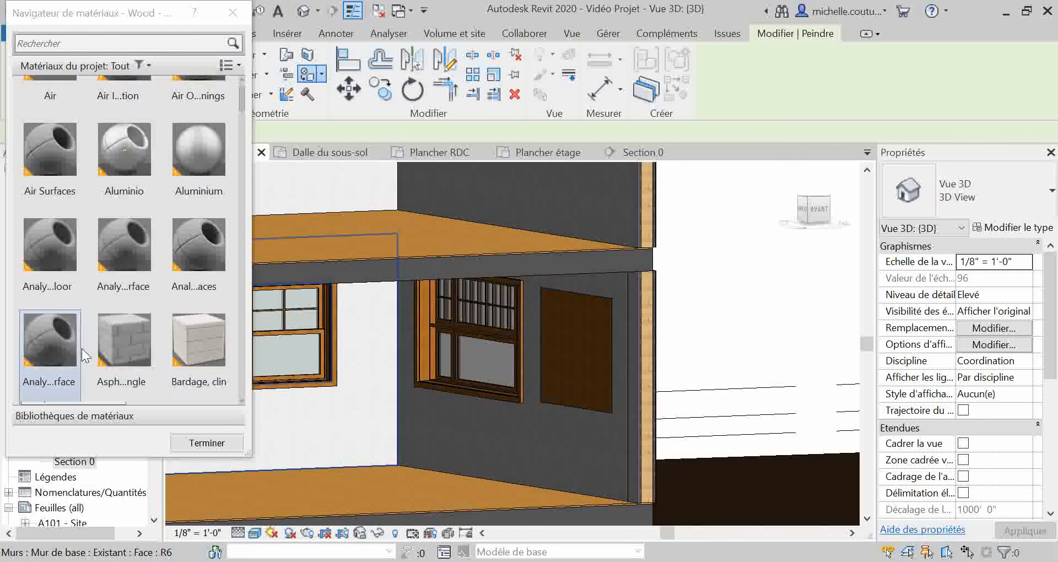
{"action": "left_click", "coordinate": [194, 350]}
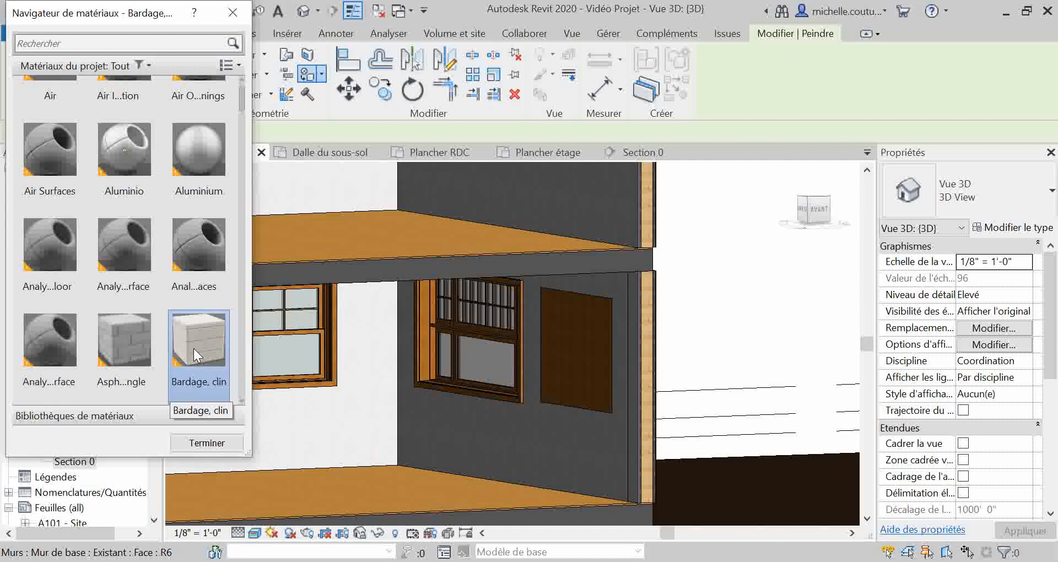
{"action": "left_click", "coordinate": [567, 458]}
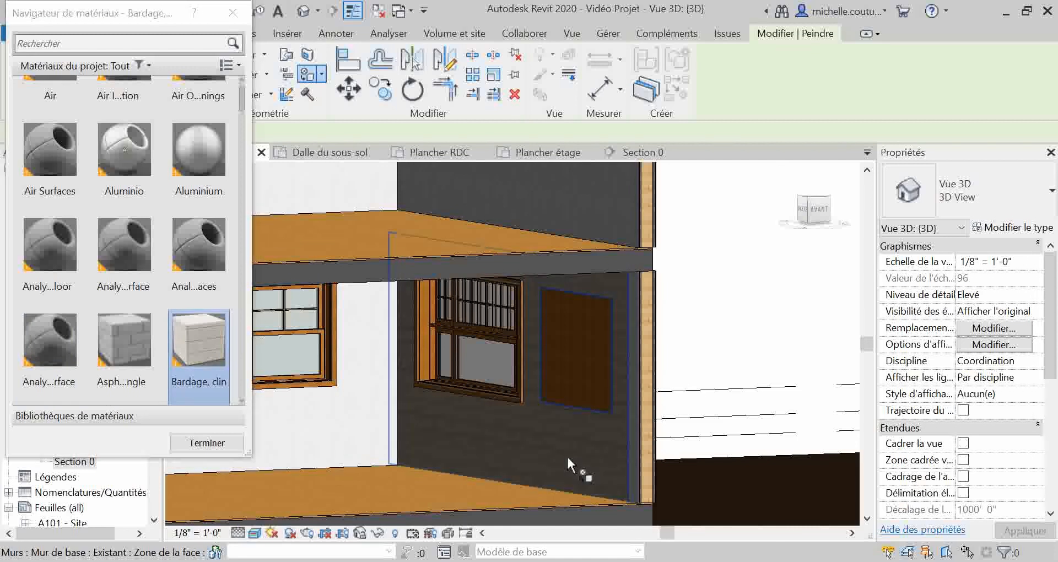
Paint the main wall zone around the window with Asphalt Shingle, replace that with the Analytical Floor material, and finish painting
{"action": "left_click", "coordinate": [538, 455]}
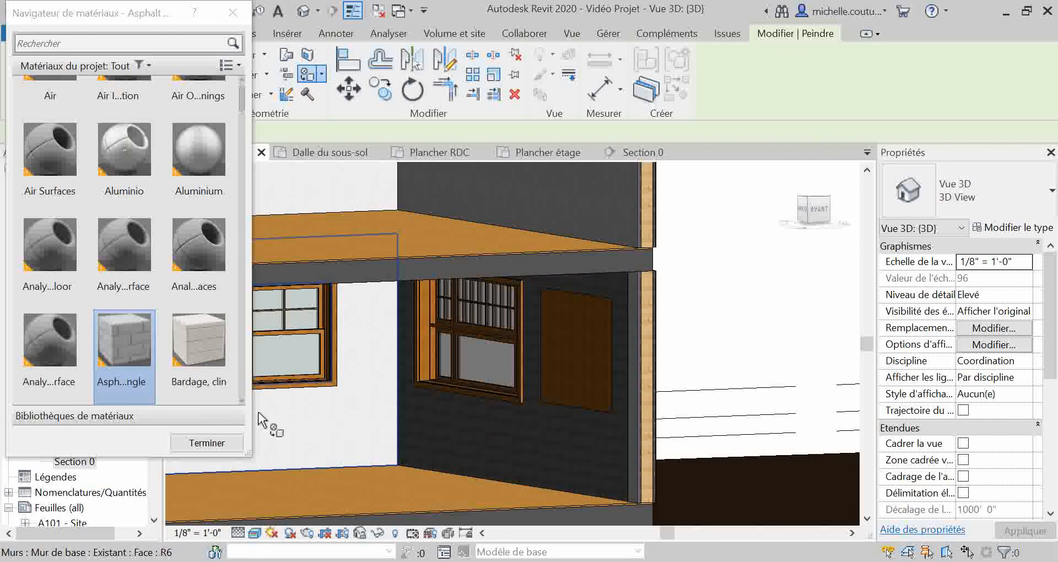
{"action": "scroll", "coordinate": [166, 240], "scroll_direction": "up", "scroll_amount": 1}
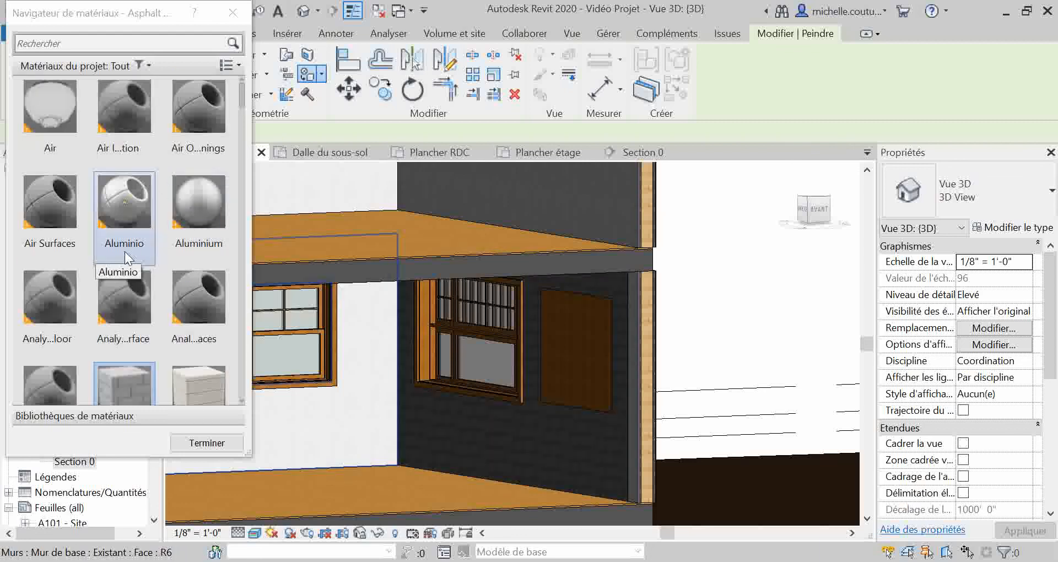
{"action": "left_click", "coordinate": [123, 308]}
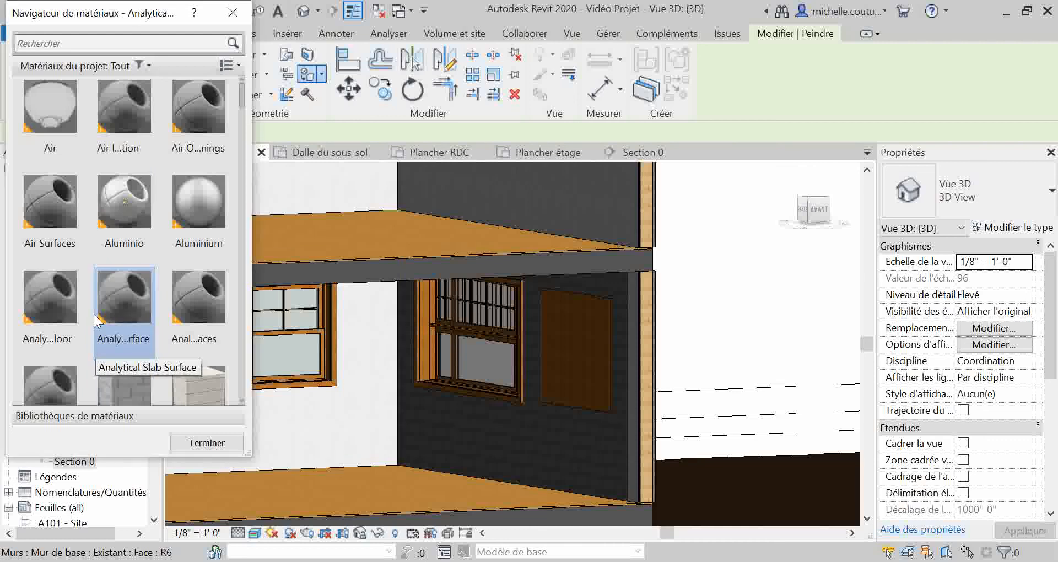
{"action": "left_click", "coordinate": [52, 315]}
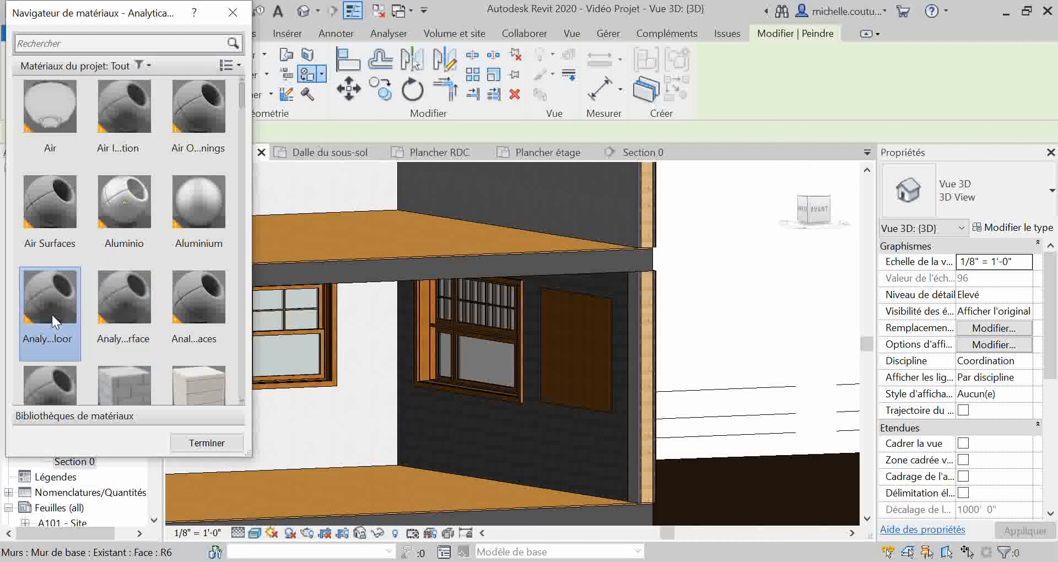
{"action": "left_click", "coordinate": [553, 446]}
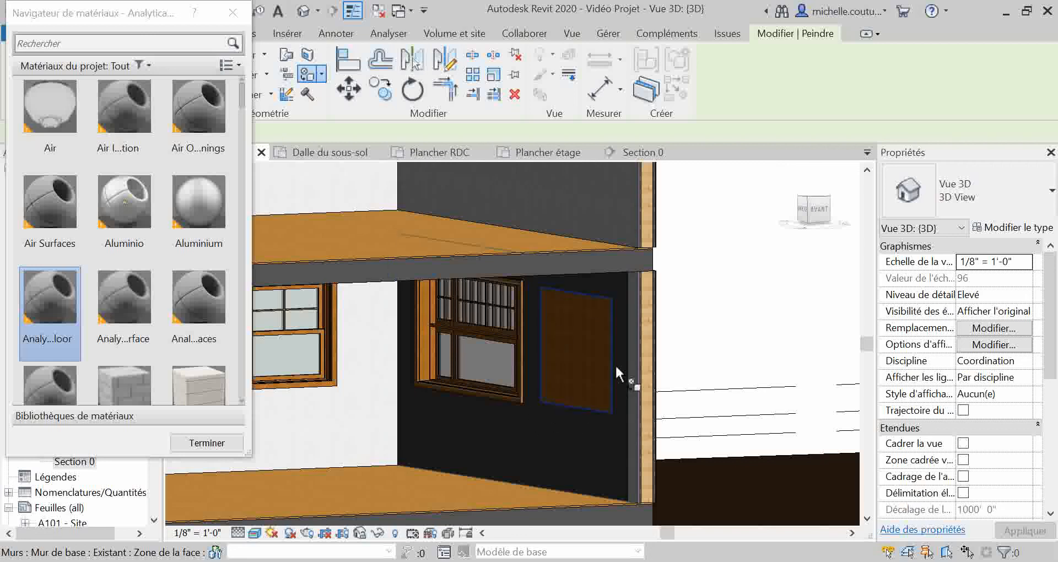
{"action": "key", "text": "Escape"}
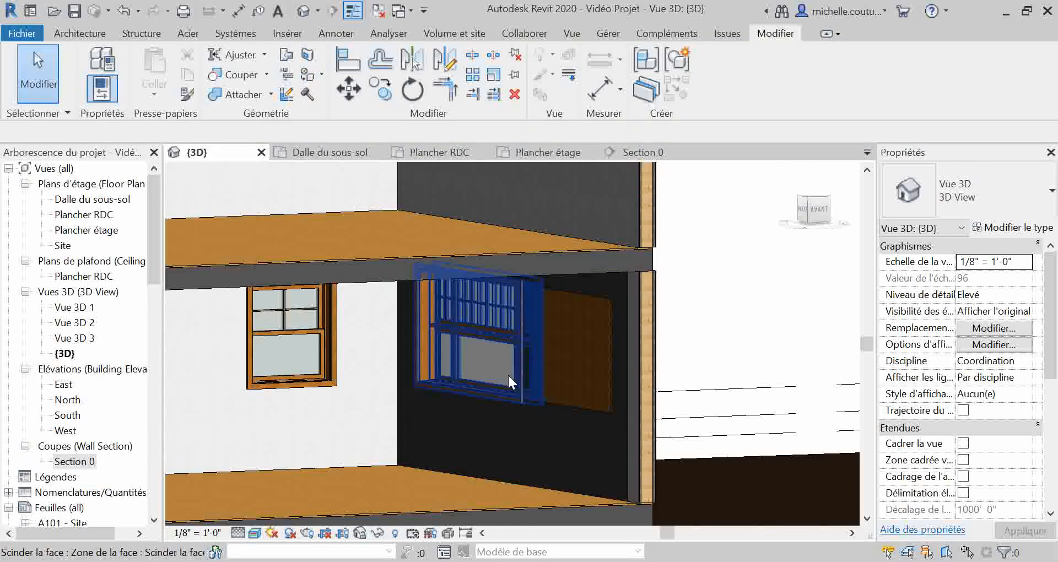
Start a Split Face sketch on the top face of the ground-floor slab (RDC), and exit it without drawing a boundary
{"action": "scroll", "coordinate": [429, 441], "scroll_direction": "down", "scroll_amount": 2}
{"action": "middle_click_drag", "start_coordinate": [430, 449], "coordinate": [438, 333]}
{"action": "middle_click_drag", "start_coordinate": [576, 267], "coordinate": [567, 363]}
{"action": "left_click", "coordinate": [417, 401]}
{"action": "middle_click_drag", "start_coordinate": [417, 401], "coordinate": [560, 392]}
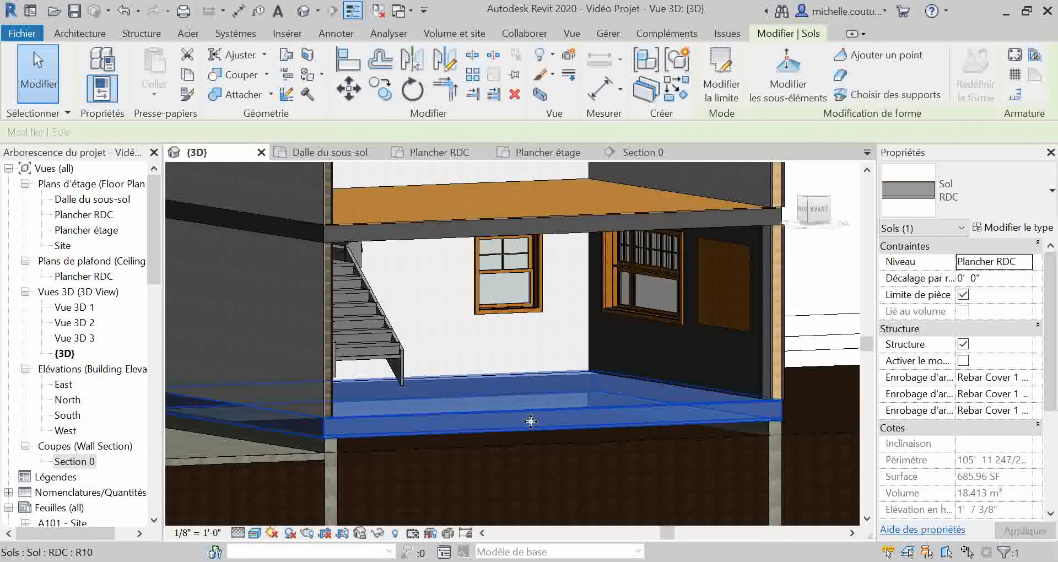
{"action": "key", "text": "Escape"}
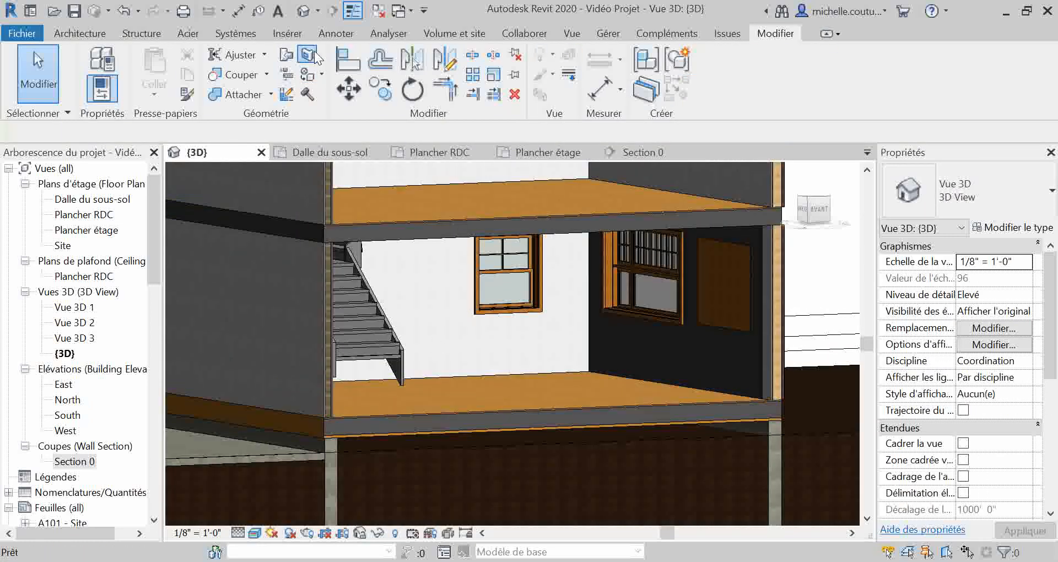
{"action": "left_click", "coordinate": [560, 394]}
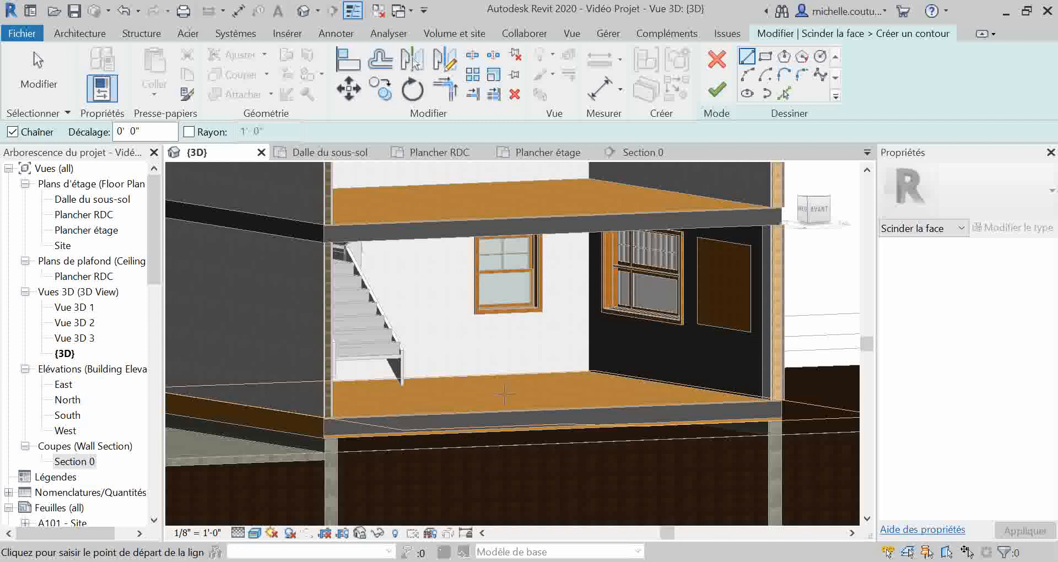
{"action": "left_click", "coordinate": [716, 89]}
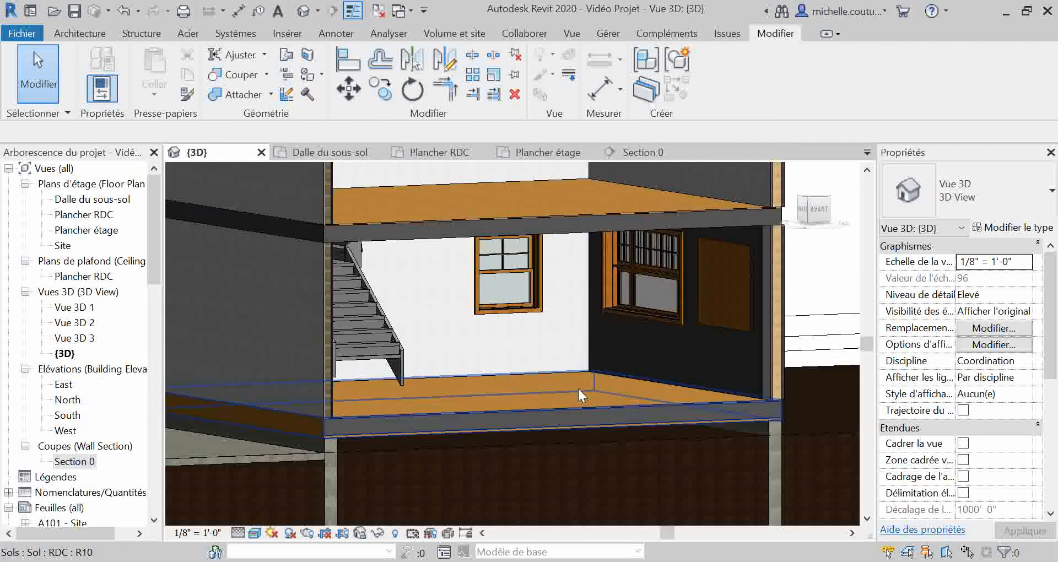
{"action": "scroll", "coordinate": [531, 397], "scroll_direction": "down", "scroll_amount": 5}
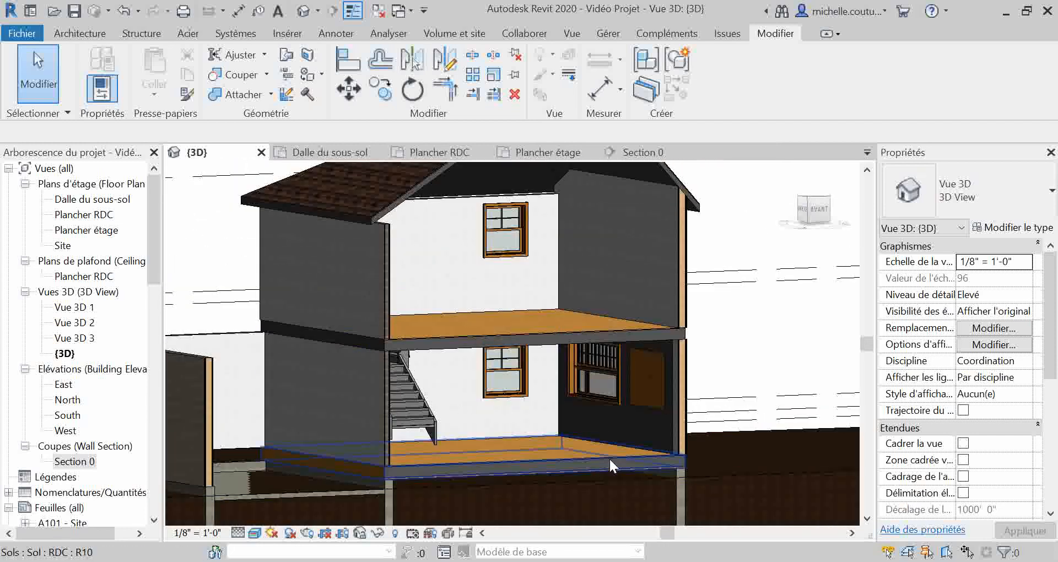
{"action": "left_click", "coordinate": [565, 561]}
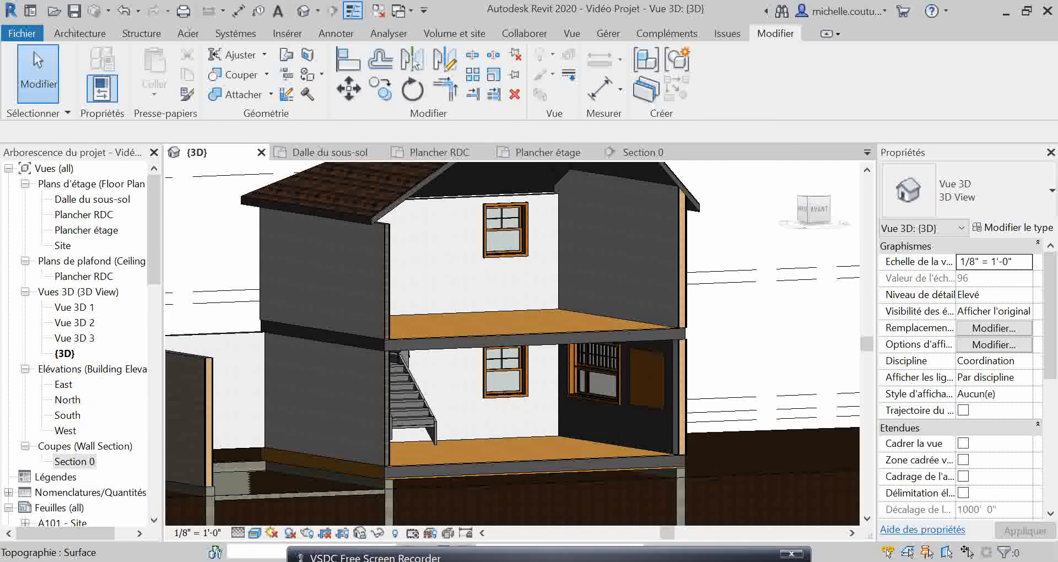